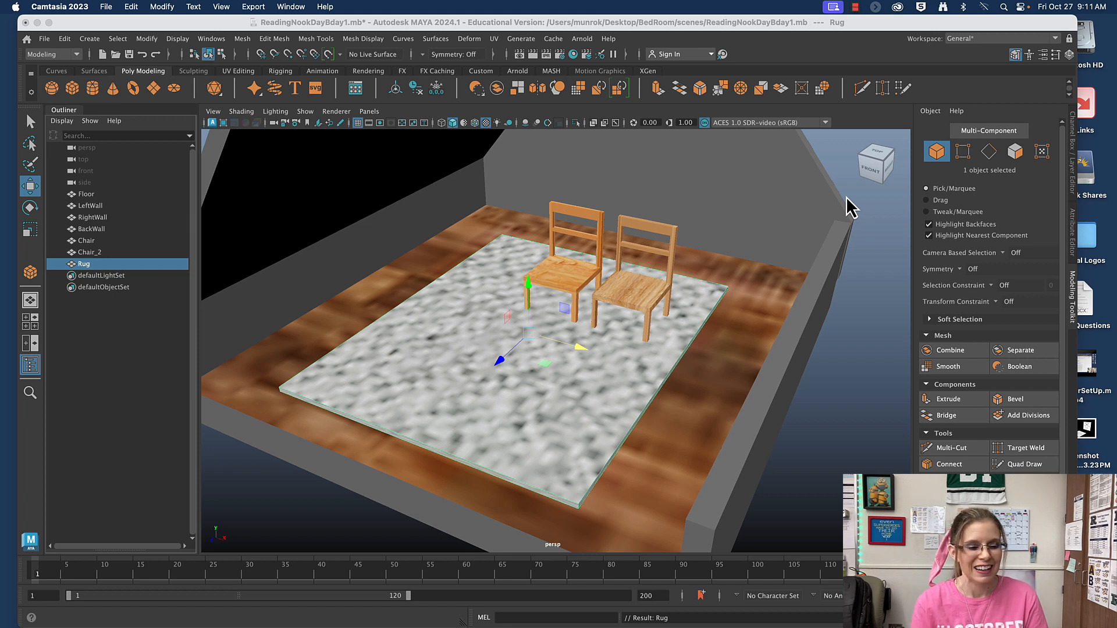
- Switch the Floor object to face selection and select its top face
scroll(960, 192, down, 1)
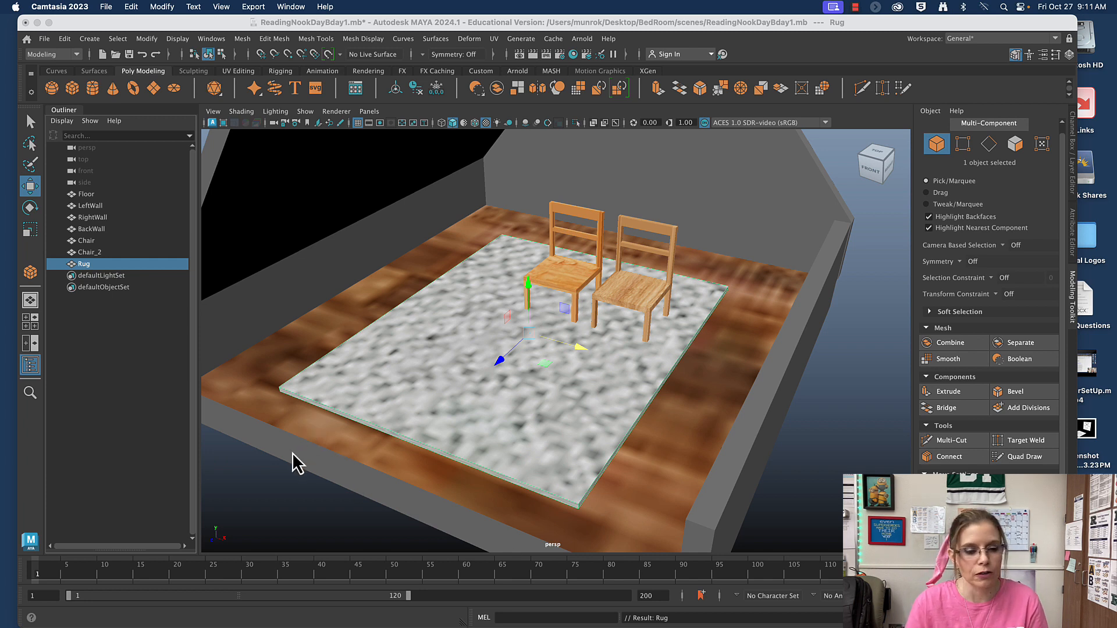
click(271, 364)
right_click(271, 364)
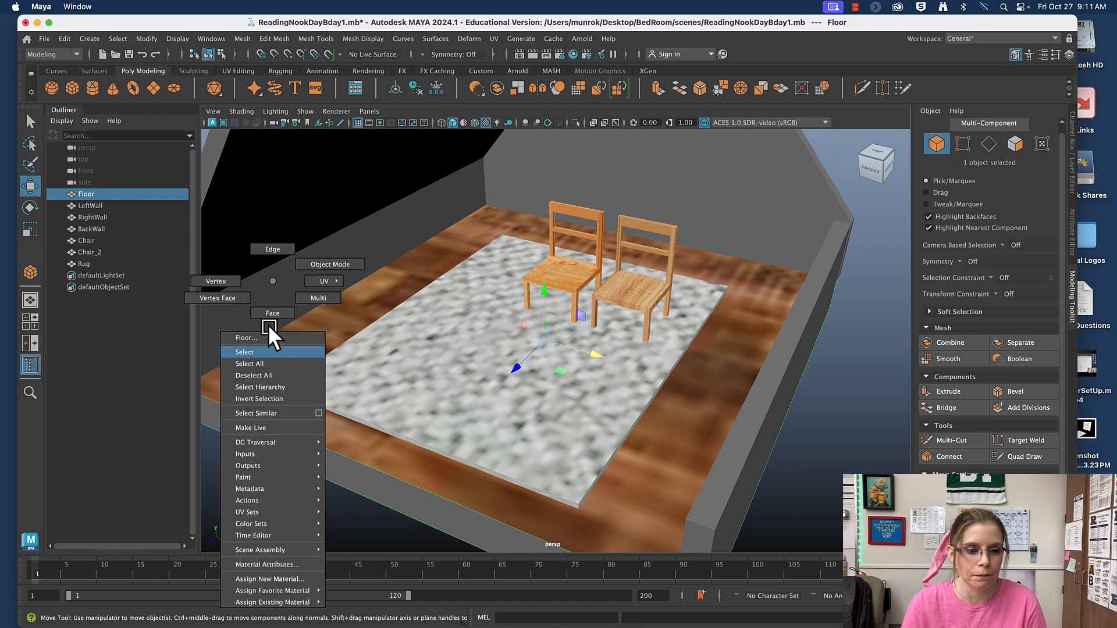
click(269, 320)
click(274, 349)
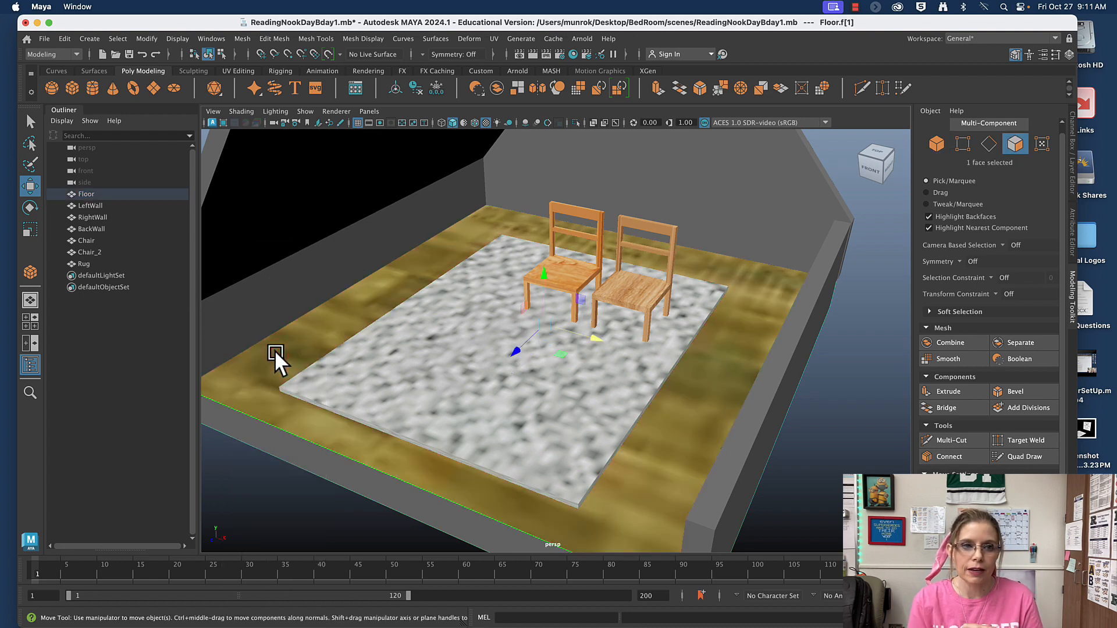
- Open the UV Editor for the floor's top face and move its window aside so the floor remains partly visible
click(493, 39)
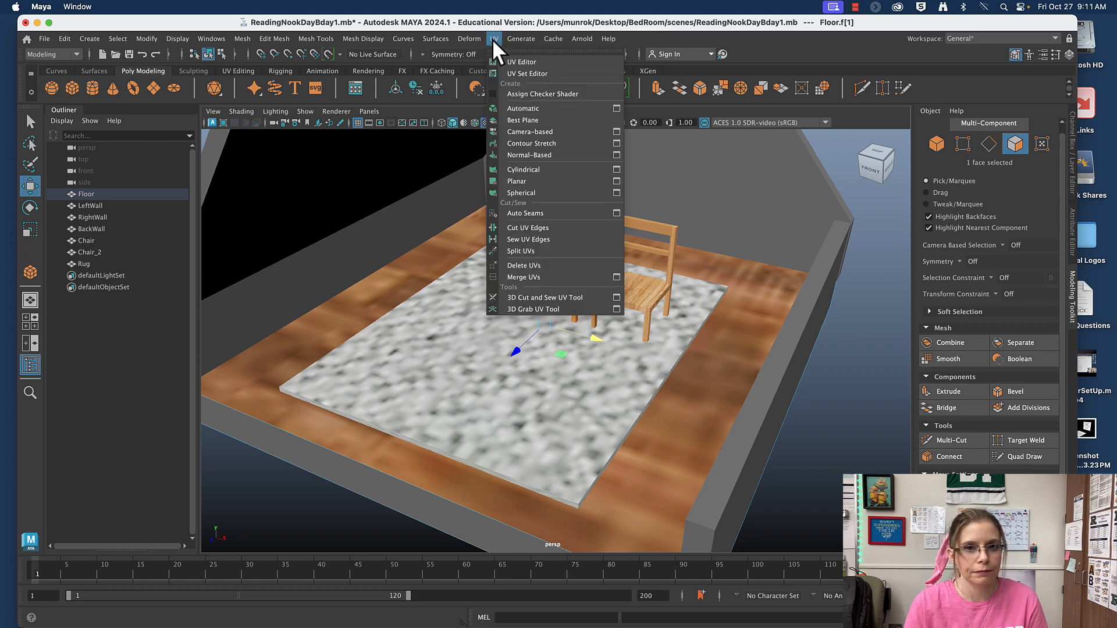
click(519, 62)
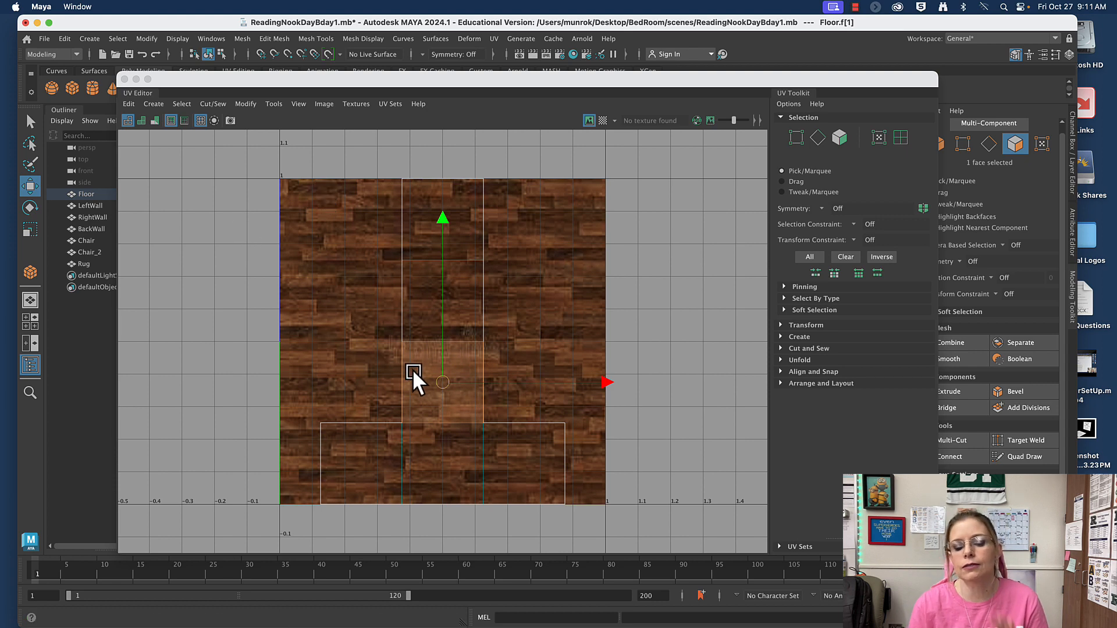
drag(435, 85, 707, 178)
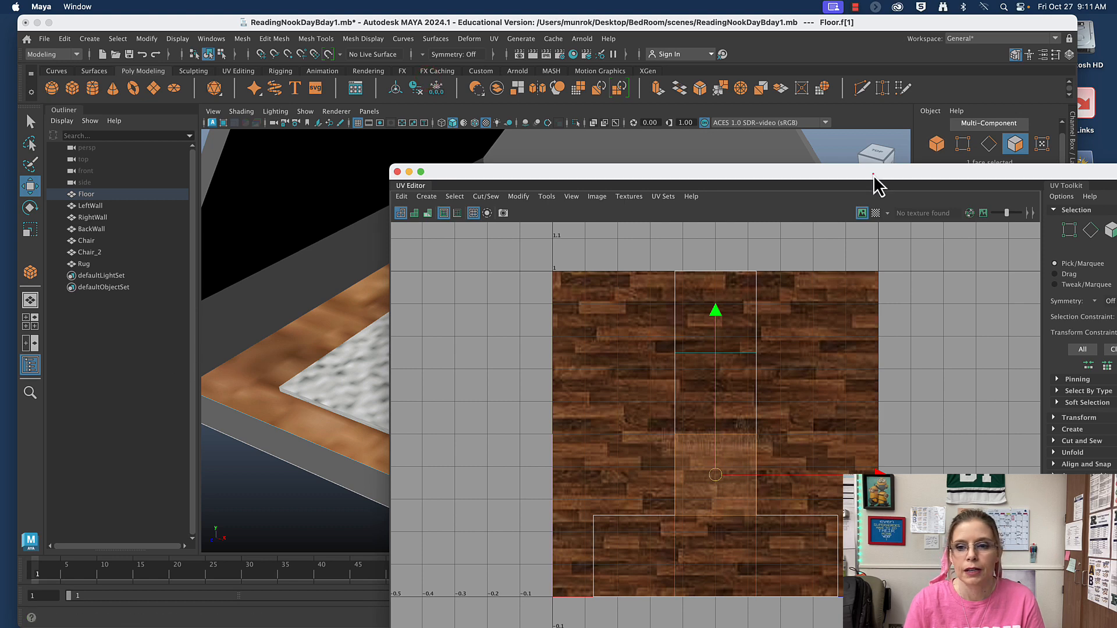
drag(876, 181, 640, 64)
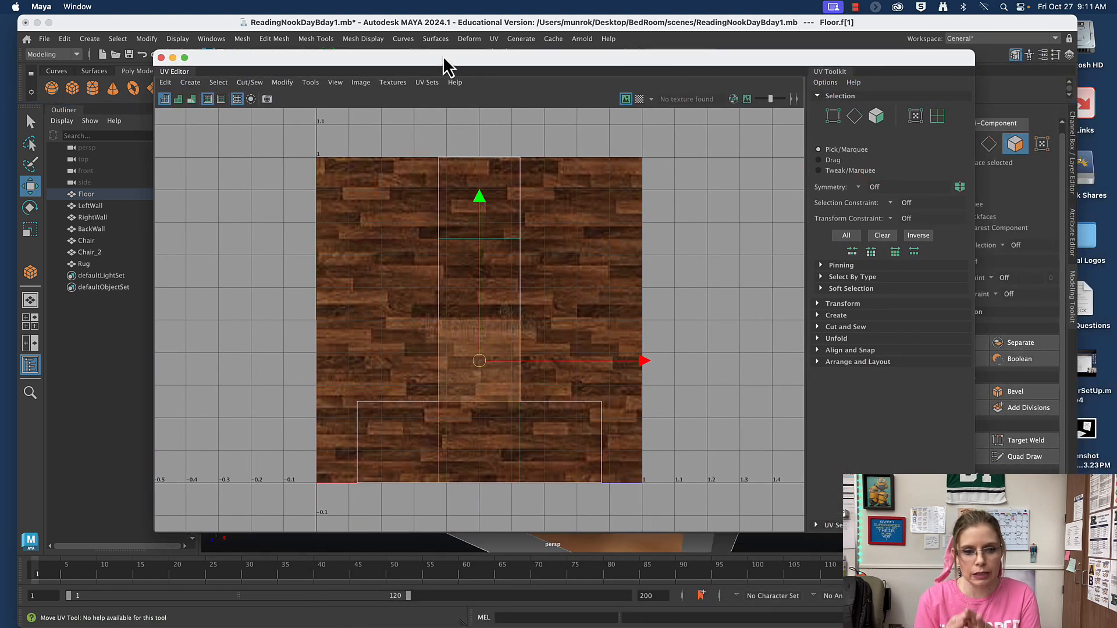
drag(443, 58, 720, 105)
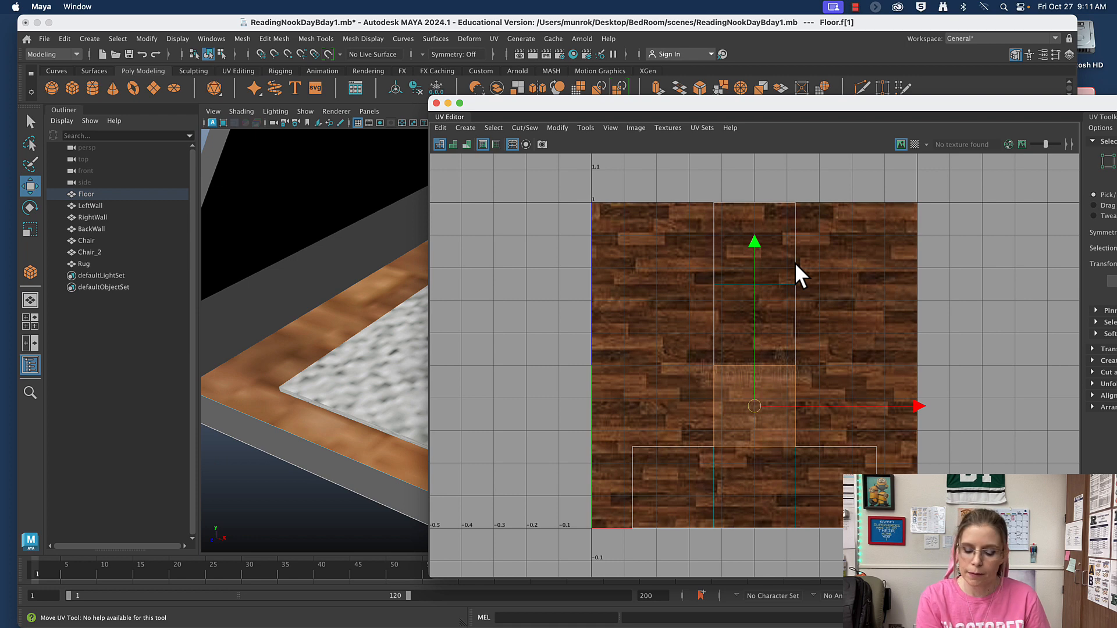
drag(722, 109, 719, 163)
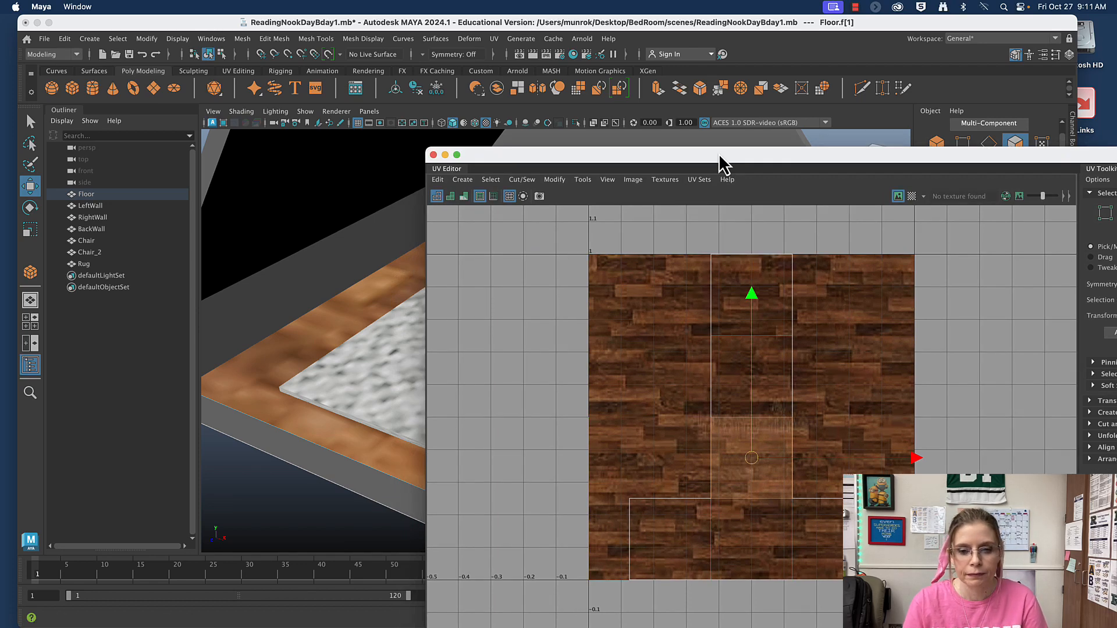
- Scale the floor face's UVs up uniformly so the wood planks appear smaller, deselect the face and close the UV Editor
key(r)
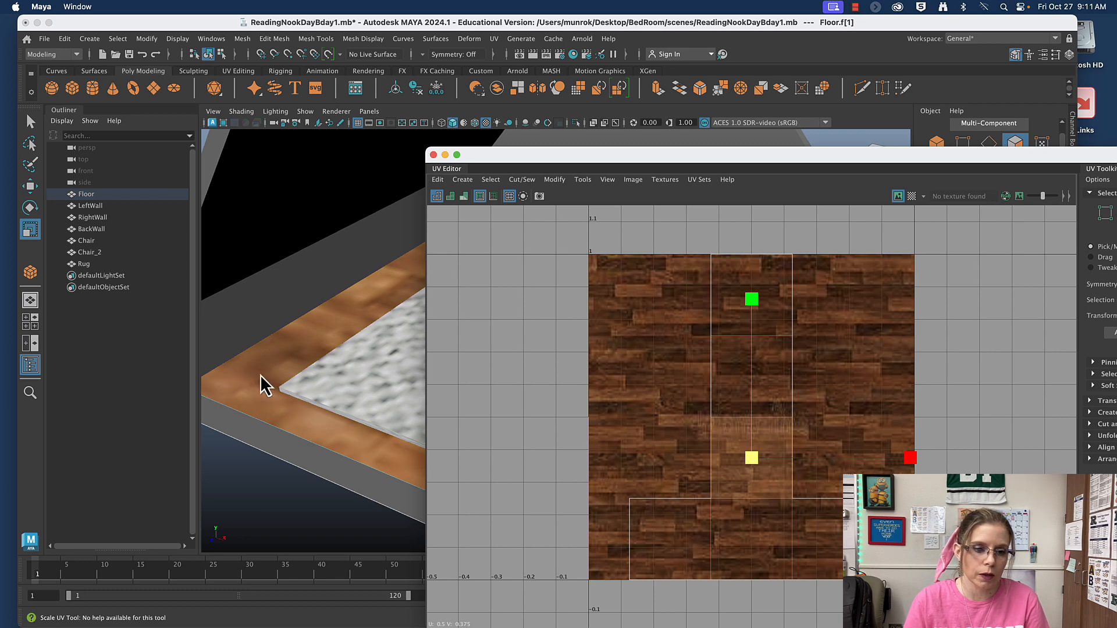
drag(750, 458, 857, 484)
drag(751, 459, 847, 483)
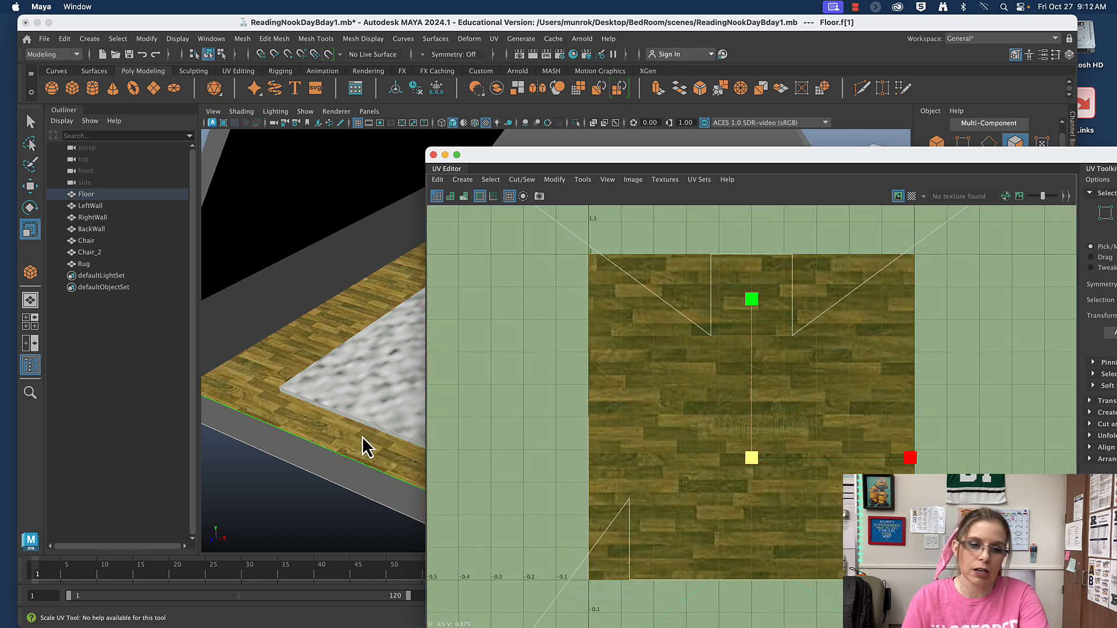
drag(758, 469, 873, 503)
click(283, 505)
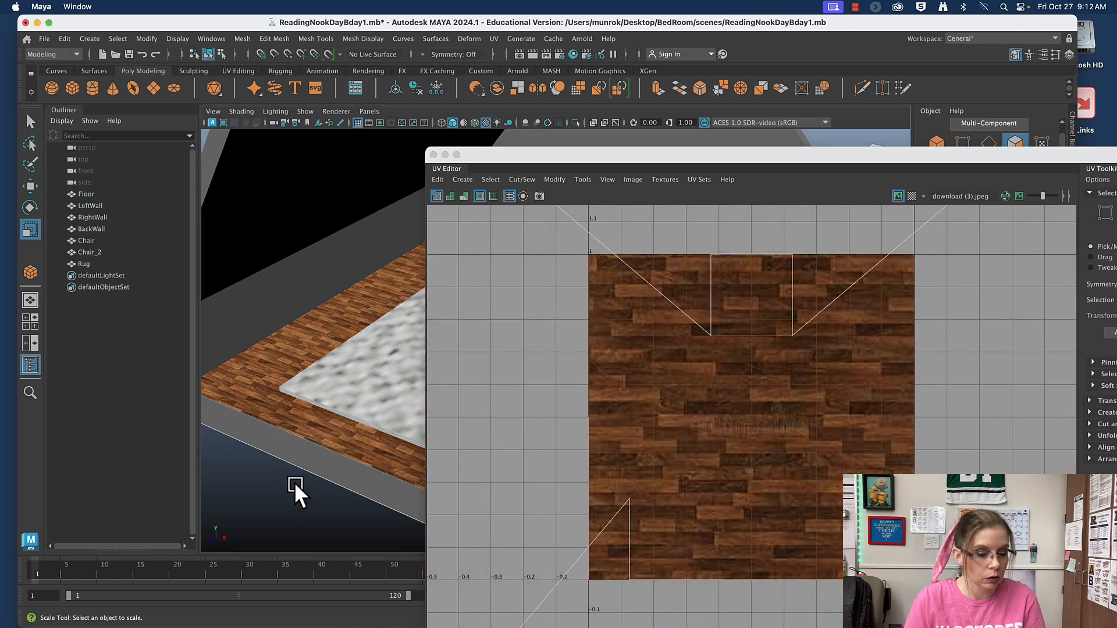
click(432, 154)
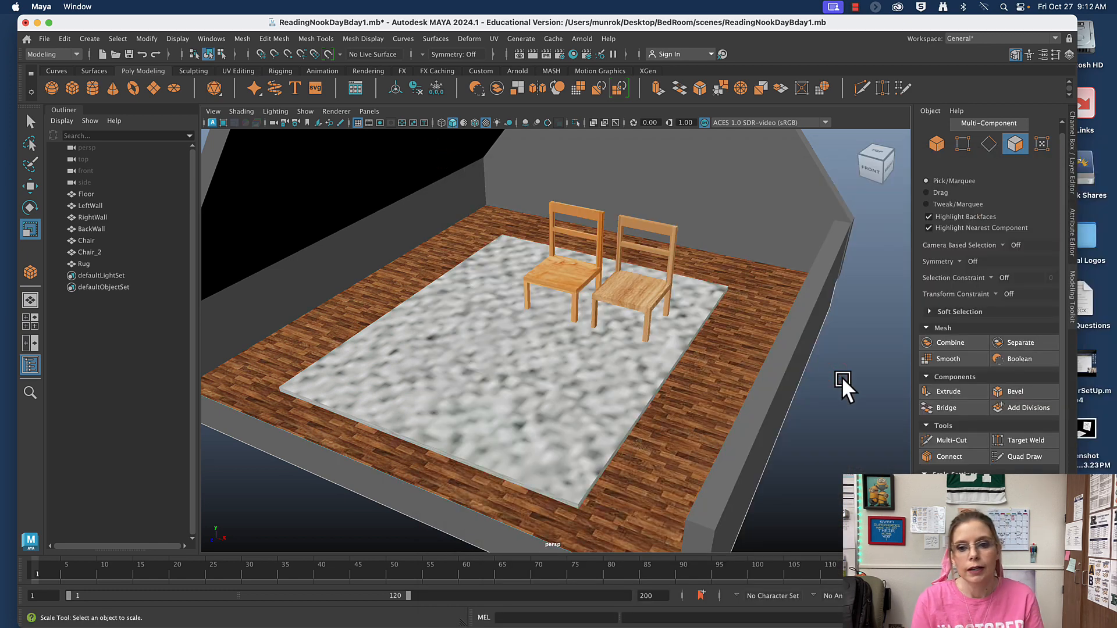
- Select the Rug object and pick its top face in face selection mode
click(522, 404)
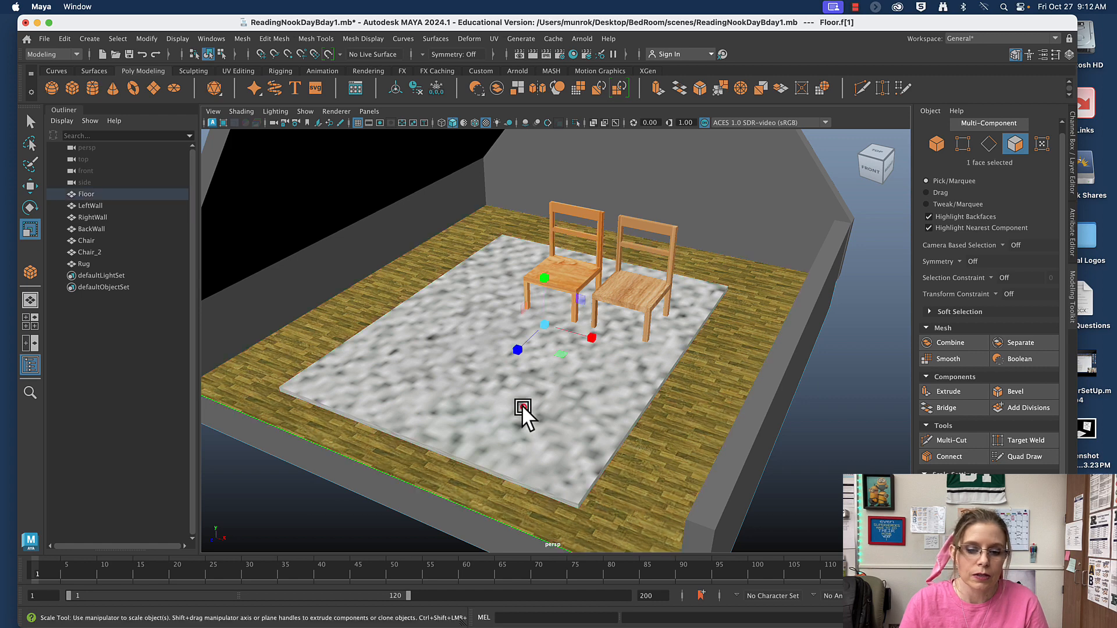
click(81, 264)
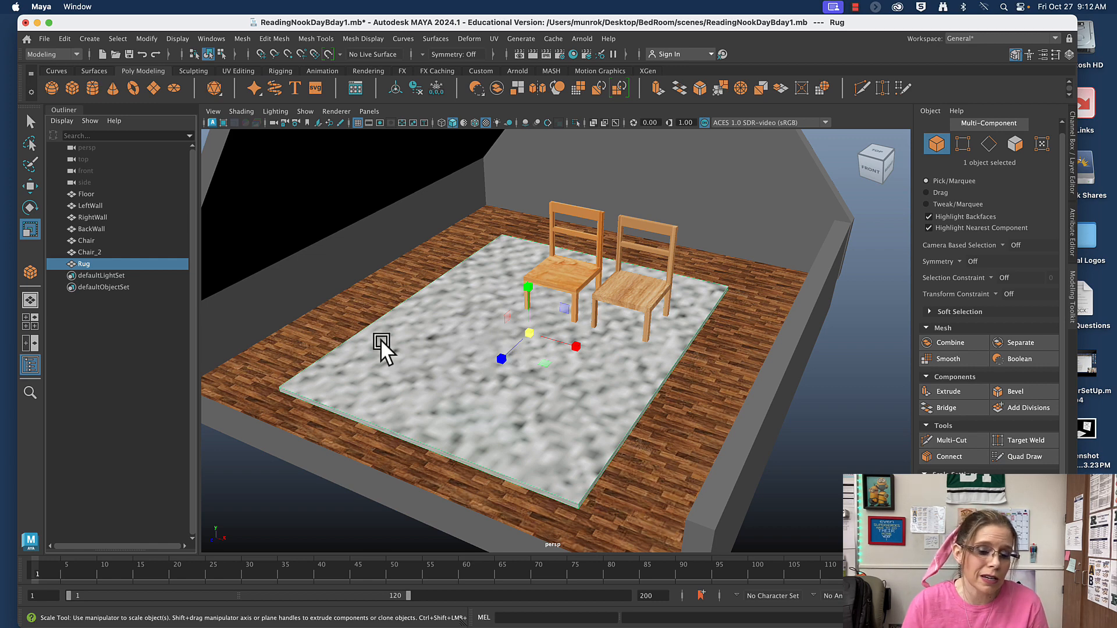
right_drag(379, 339, 379, 314)
click(410, 374)
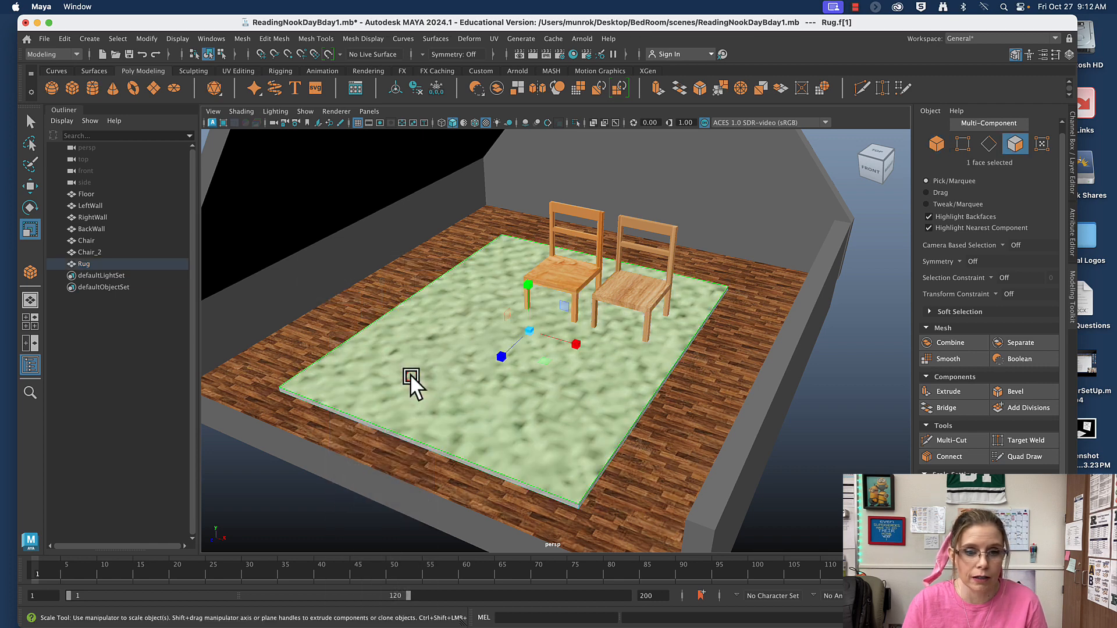
- Scale the rug face's UVs up uniformly in the UV Editor for a finer carpet texture, close the editor and deselect the face
click(491, 38)
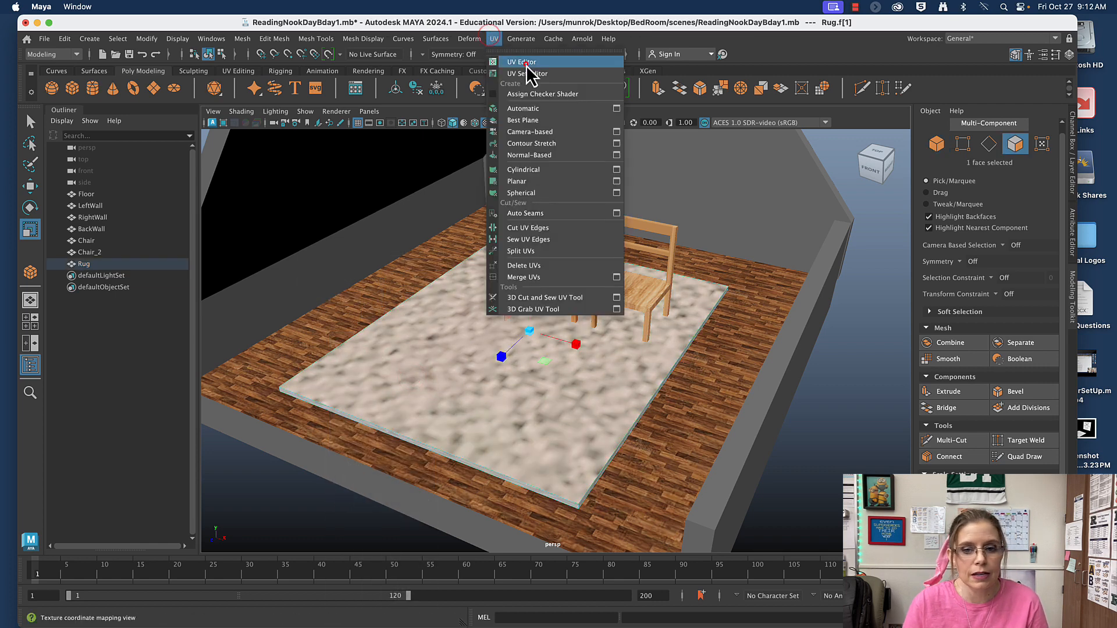
click(518, 62)
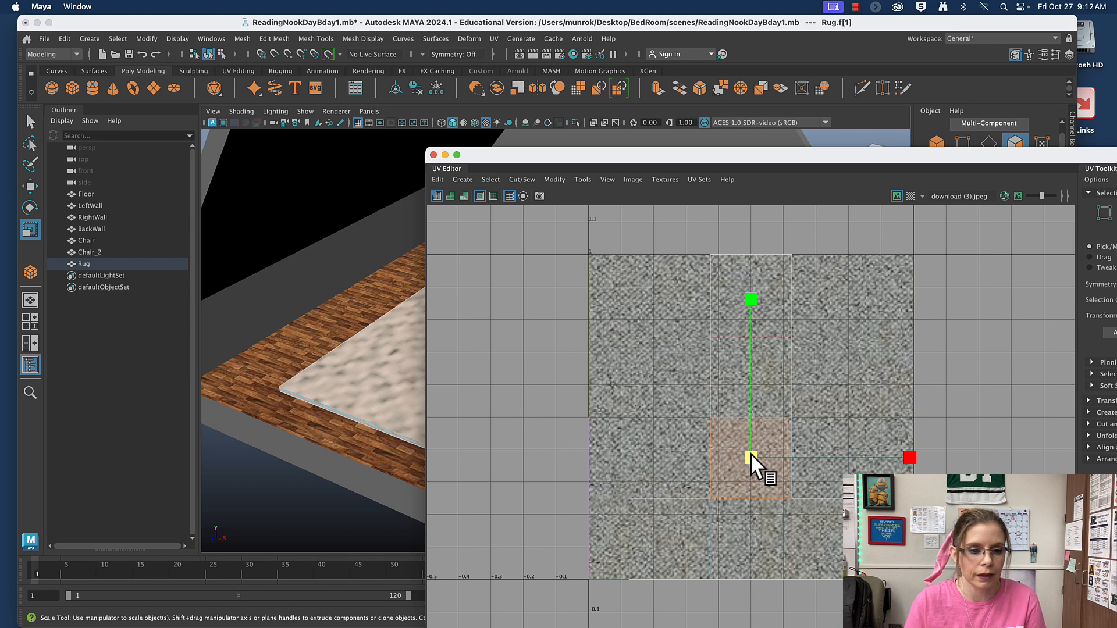
drag(750, 453, 782, 462)
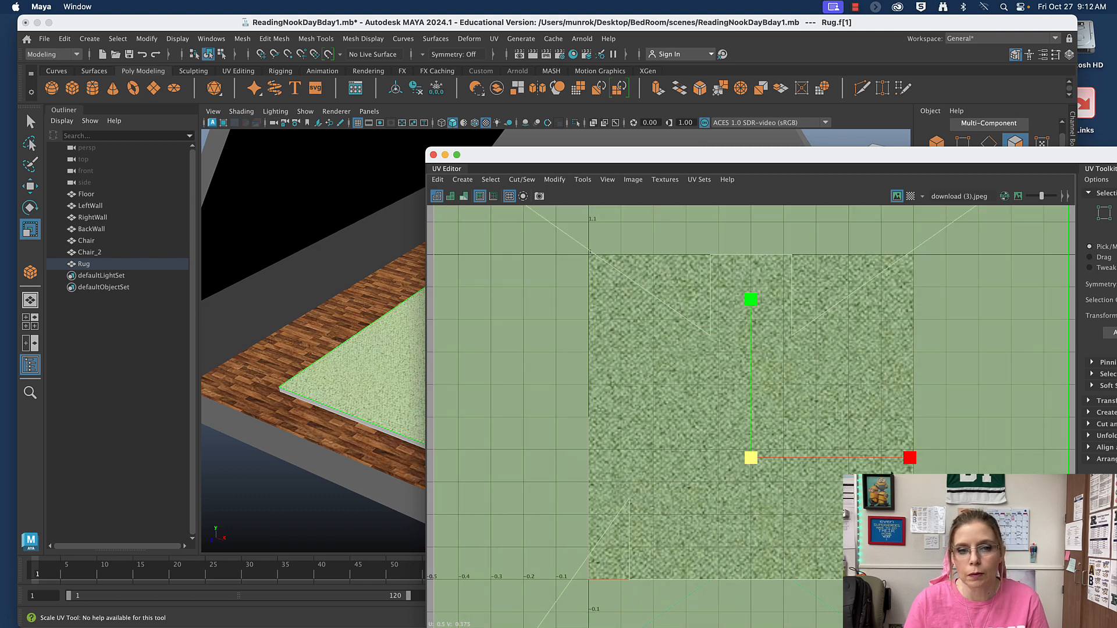
click(433, 155)
click(286, 503)
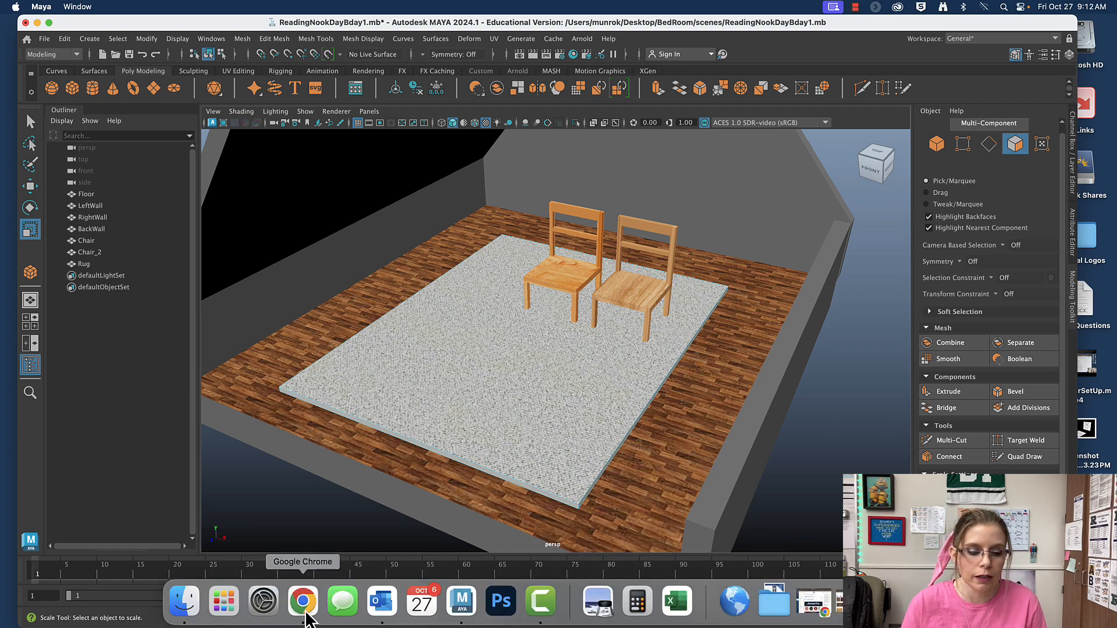
- Switch to Google Chrome to view the image results for "hardwood floor texture seamless free", and return to Maya
click(307, 616)
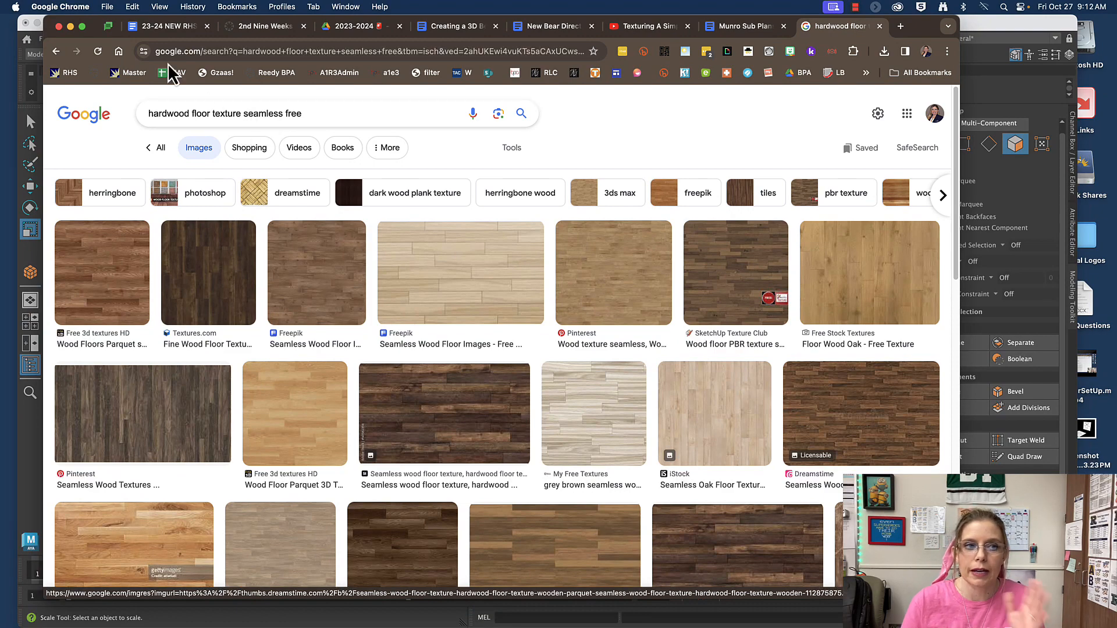
click(70, 27)
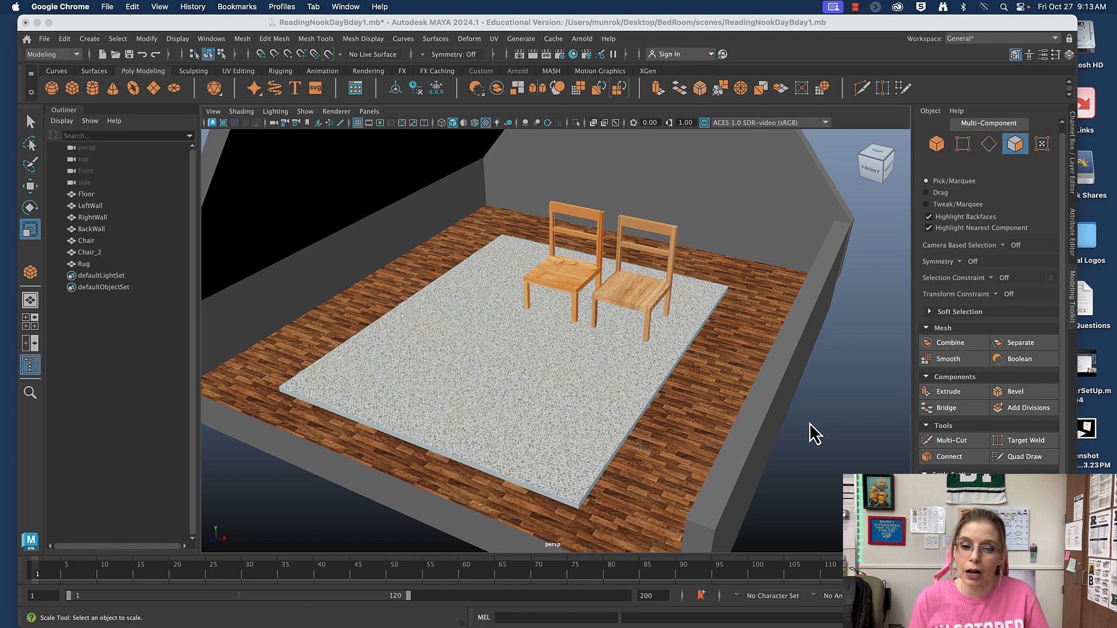
- Reselect the rug's top face and examine how far its UVs extend beyond the texture in the UV Editor, closing and deselecting when done
right_click(420, 281)
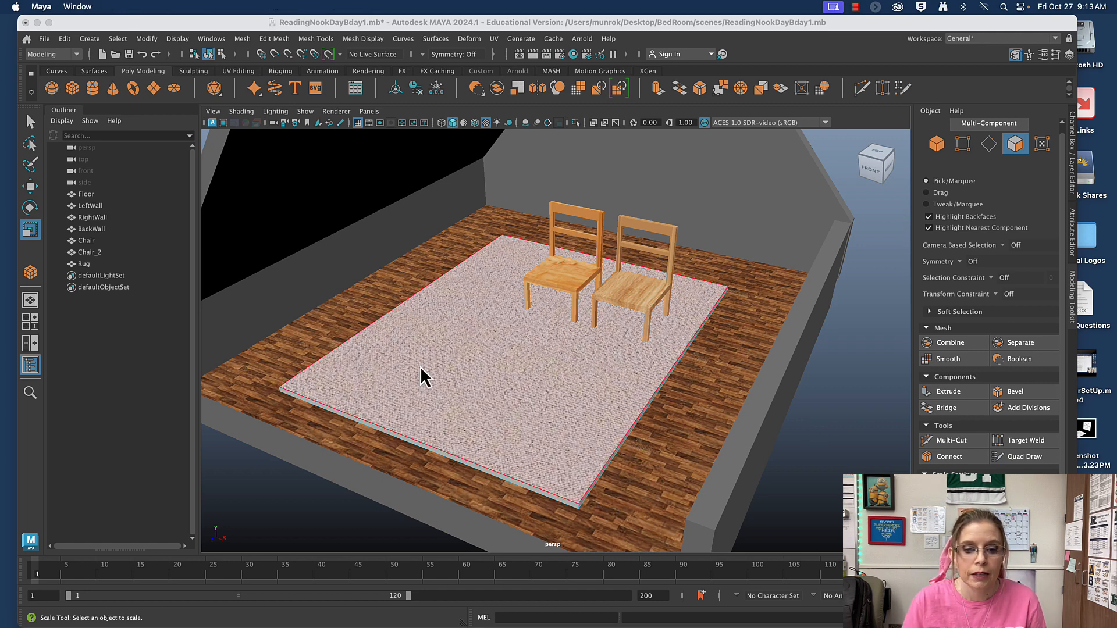
click(438, 342)
click(443, 343)
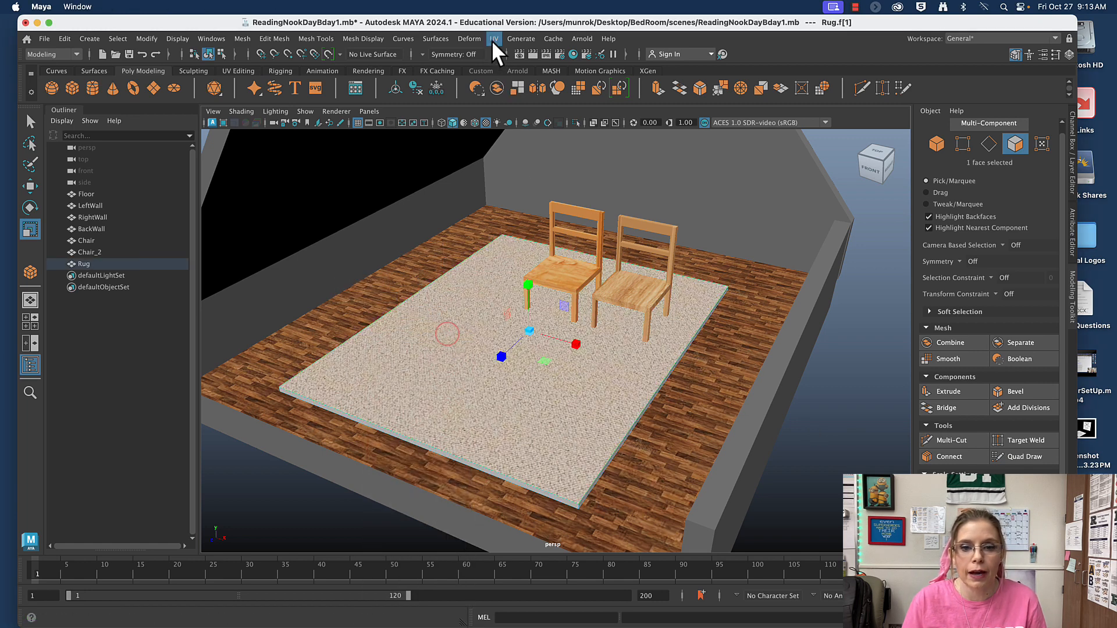
click(494, 38)
click(520, 62)
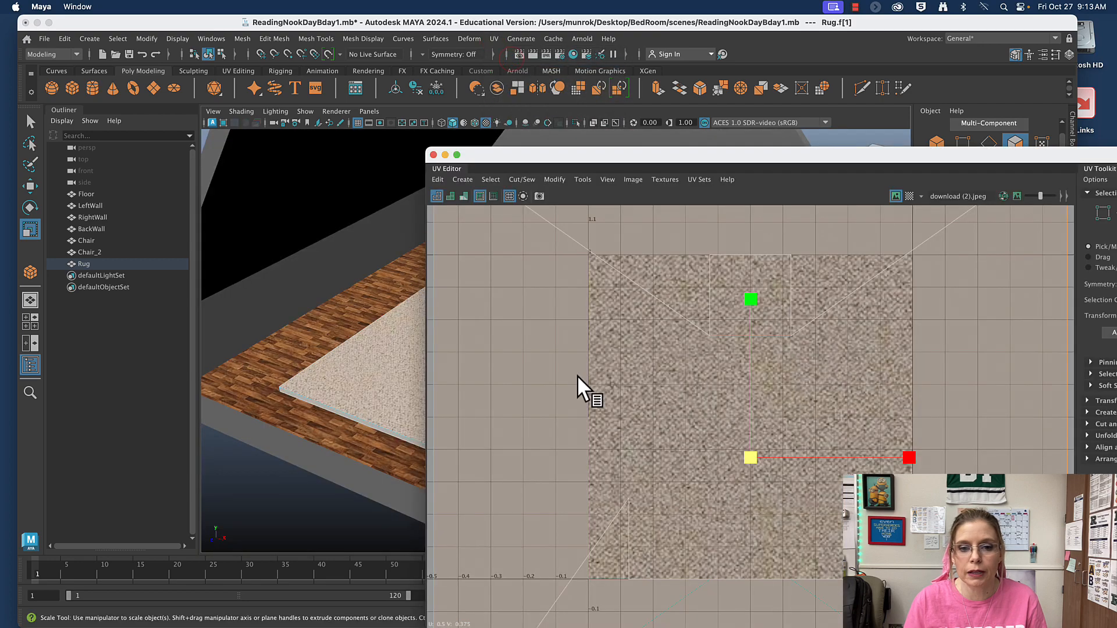
scroll(600, 383, down, 2)
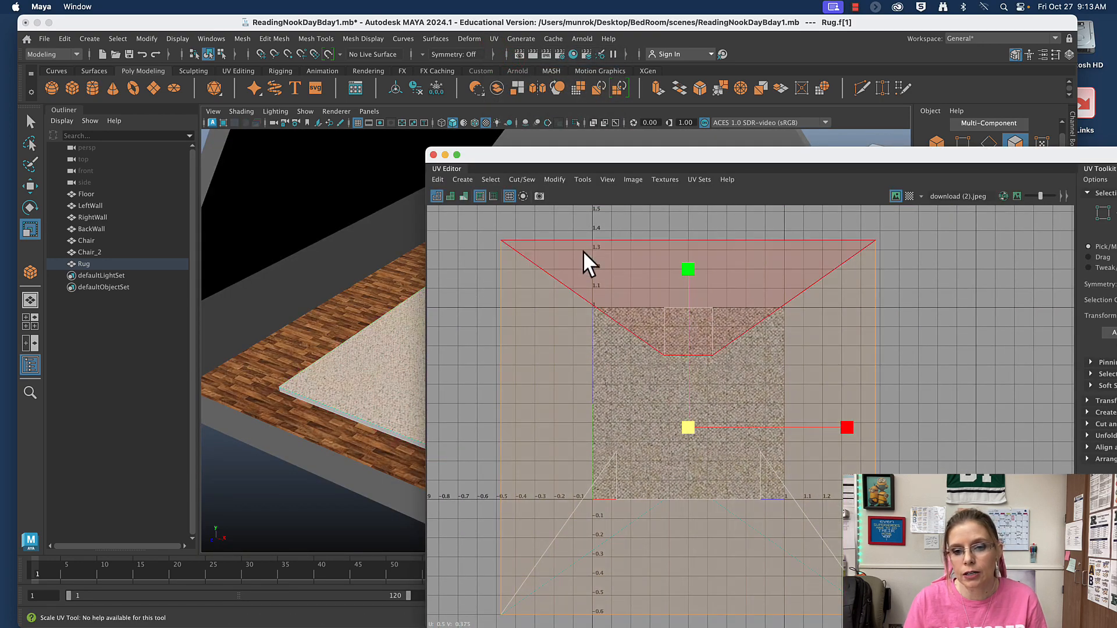
click(483, 379)
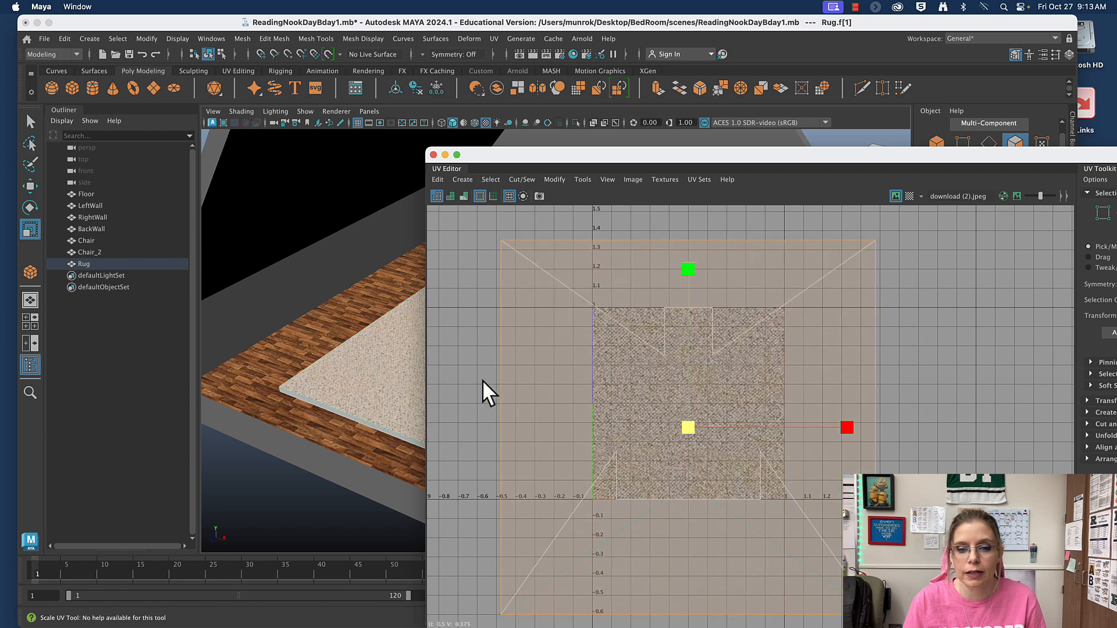
click(445, 154)
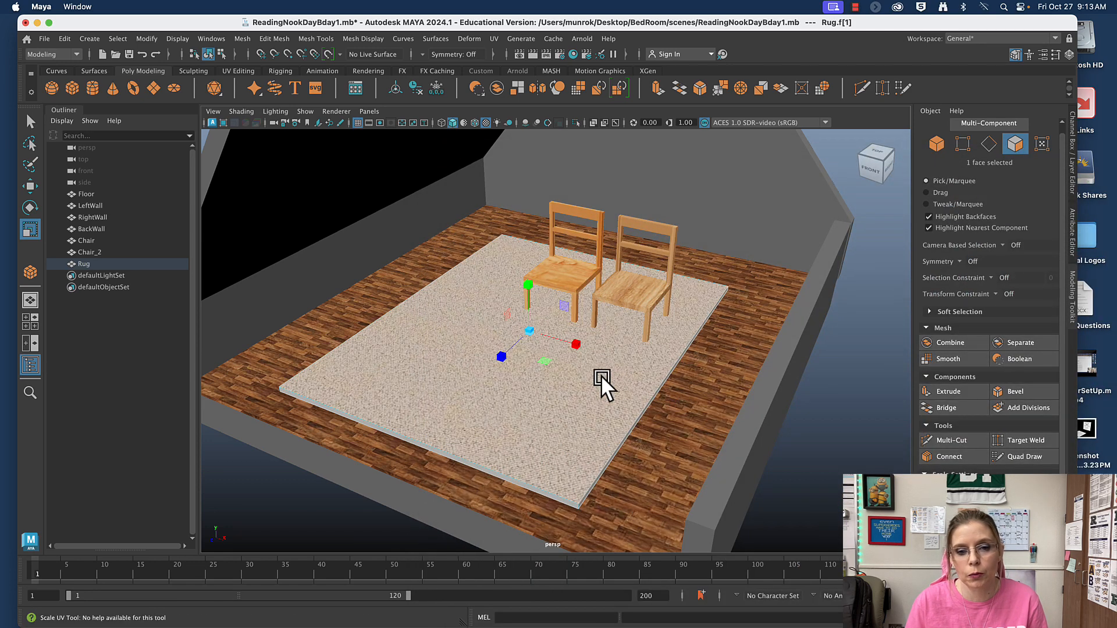
click(840, 410)
- Select Chair_2 and apply Automatic UV mapping to it
scroll(629, 303, up, 5)
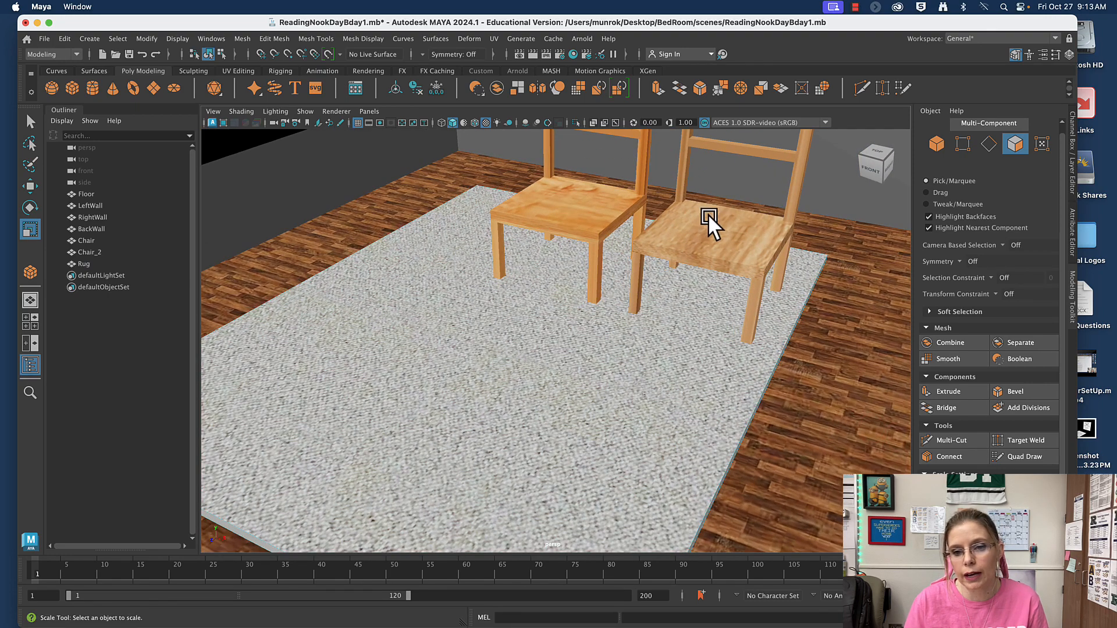
click(87, 252)
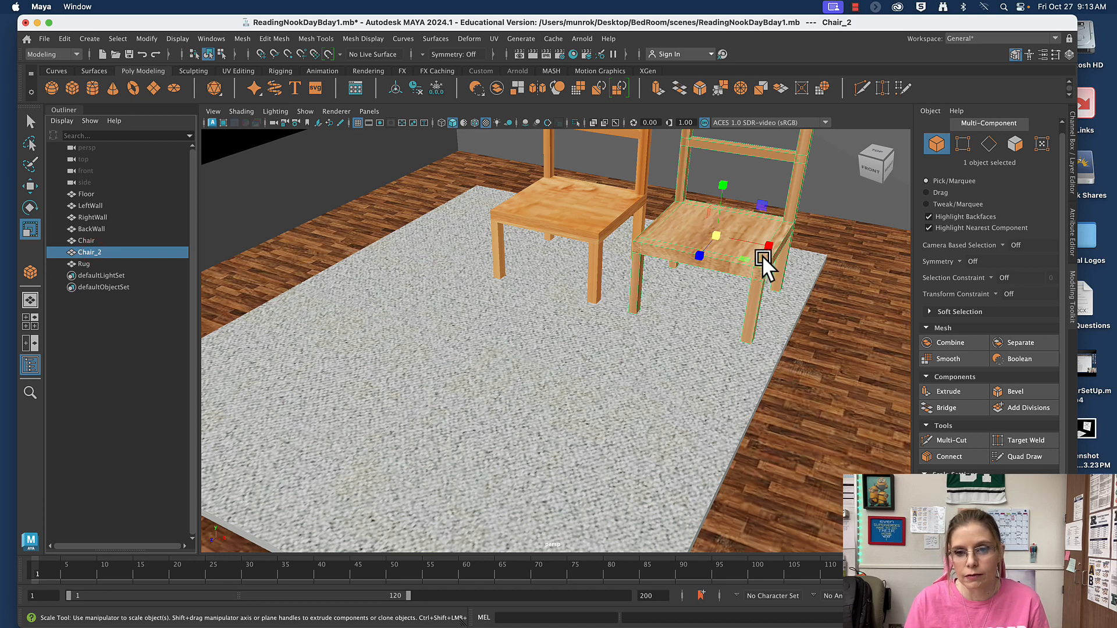
click(494, 39)
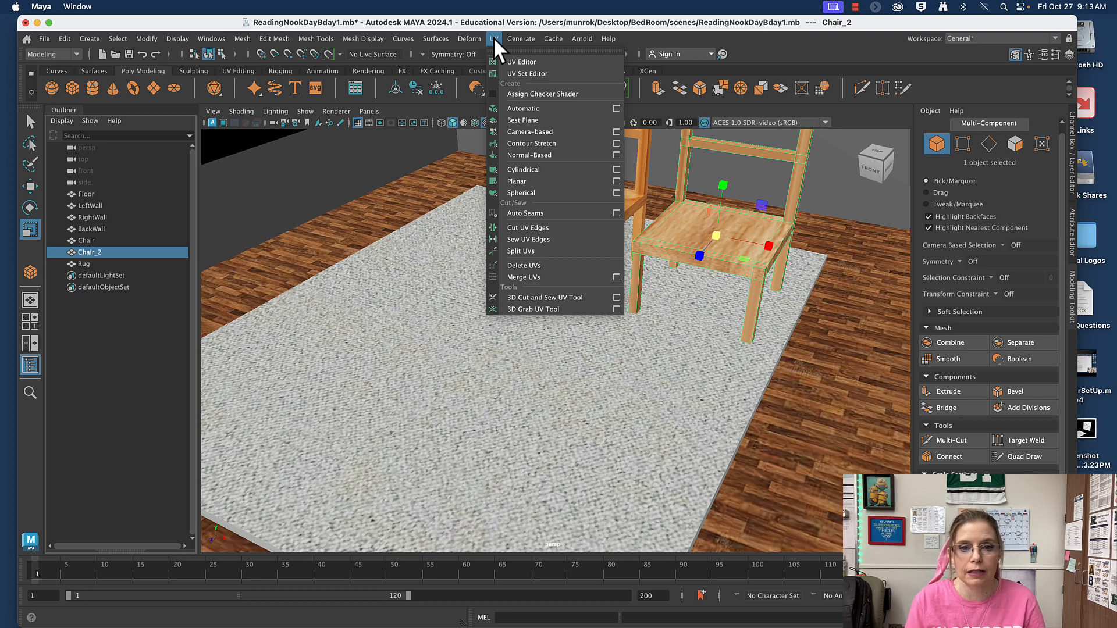
click(527, 109)
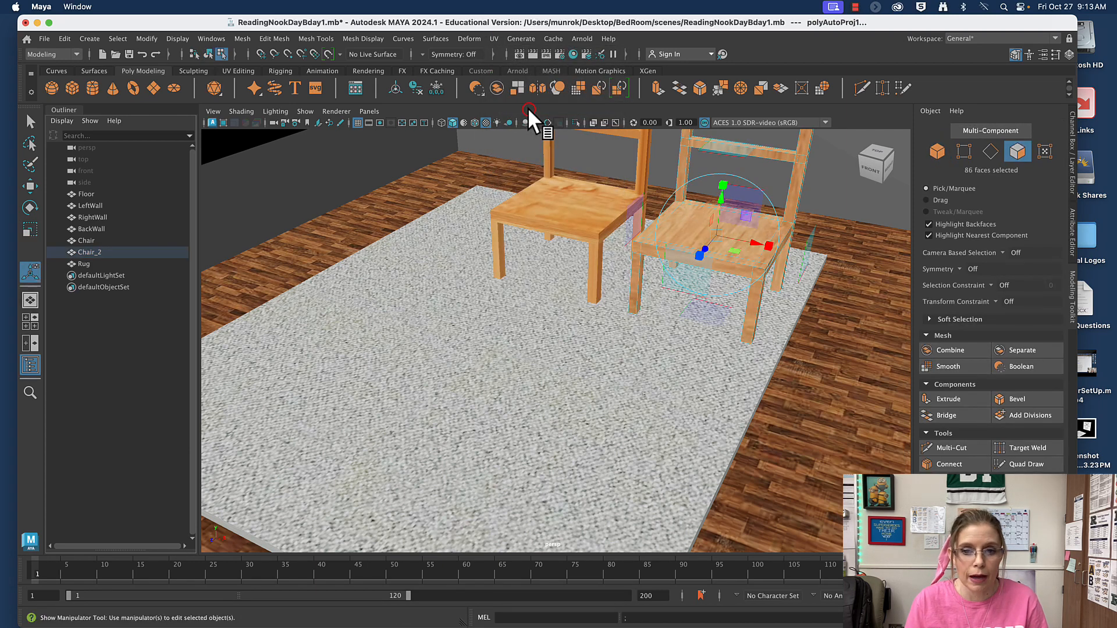
- Open the UV Editor, return Chair_2 to object selection to display its UV layout, and reposition the editor window
click(494, 38)
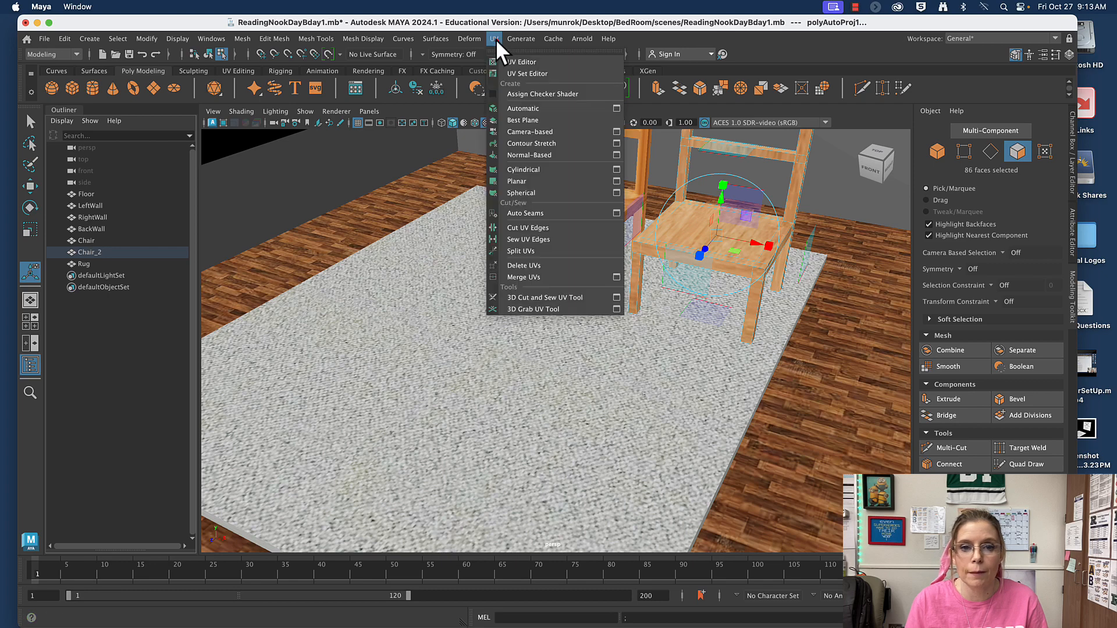
click(522, 62)
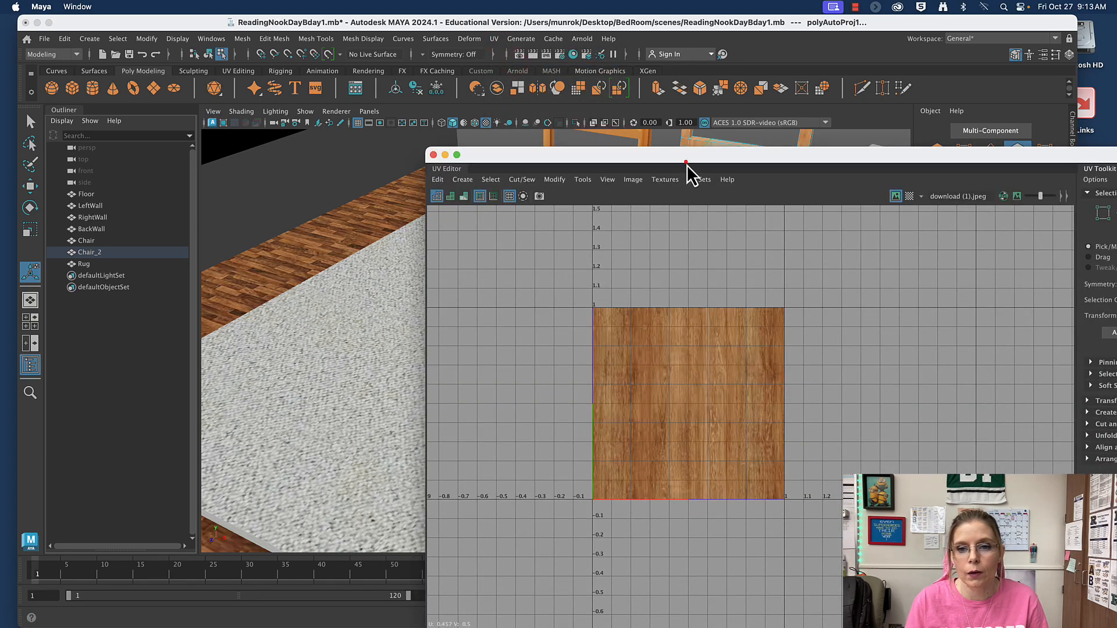
drag(686, 163, 822, 308)
right_drag(798, 194, 846, 170)
drag(913, 302, 863, 218)
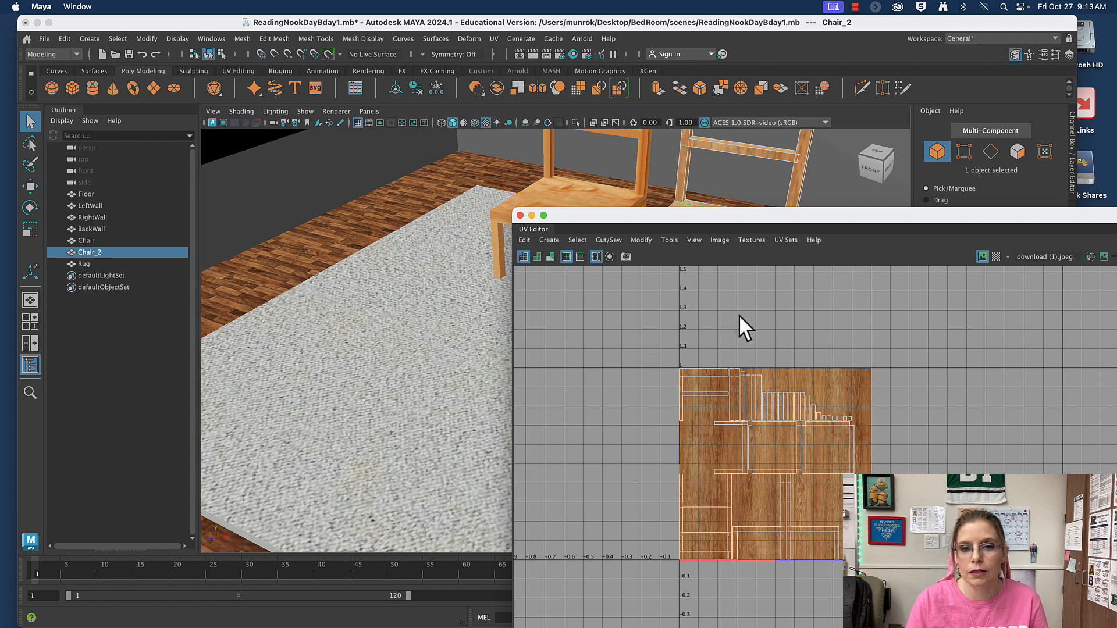
- Compare the UV layouts of Chair and Chair_2, ending on Chair_2, and reposition the UV Editor over the scene
click(583, 188)
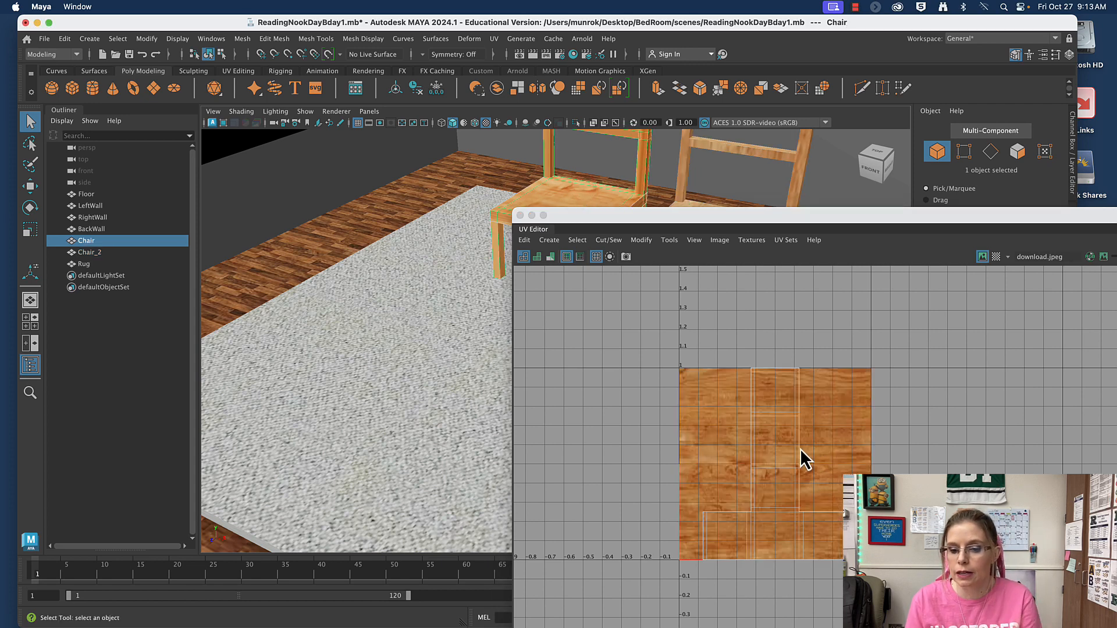
click(797, 160)
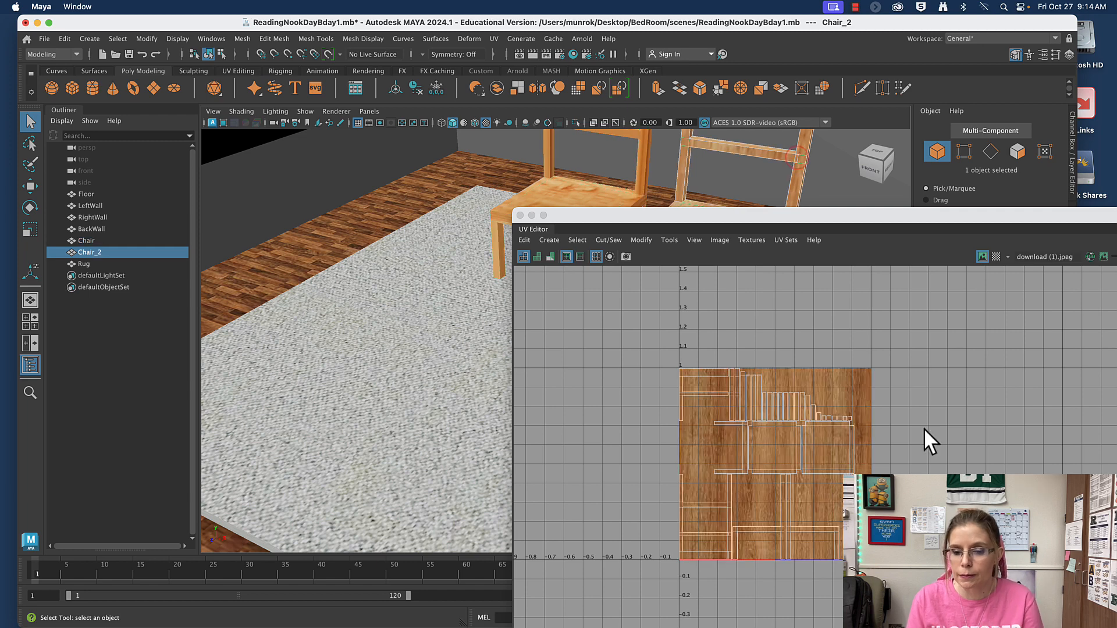
drag(814, 217, 451, 318)
drag(448, 306, 457, 308)
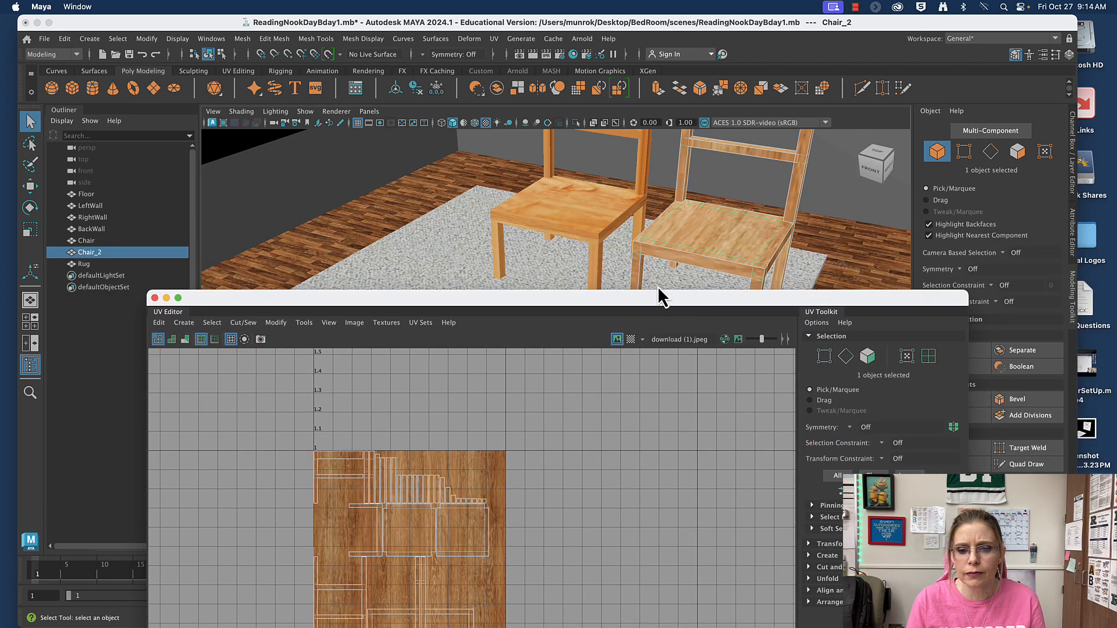
drag(661, 295, 706, 147)
- Select all of Chair_2's faces in the UV Editor and scale their UVs up uniformly to about one and a half times their size
right_drag(414, 322, 422, 361)
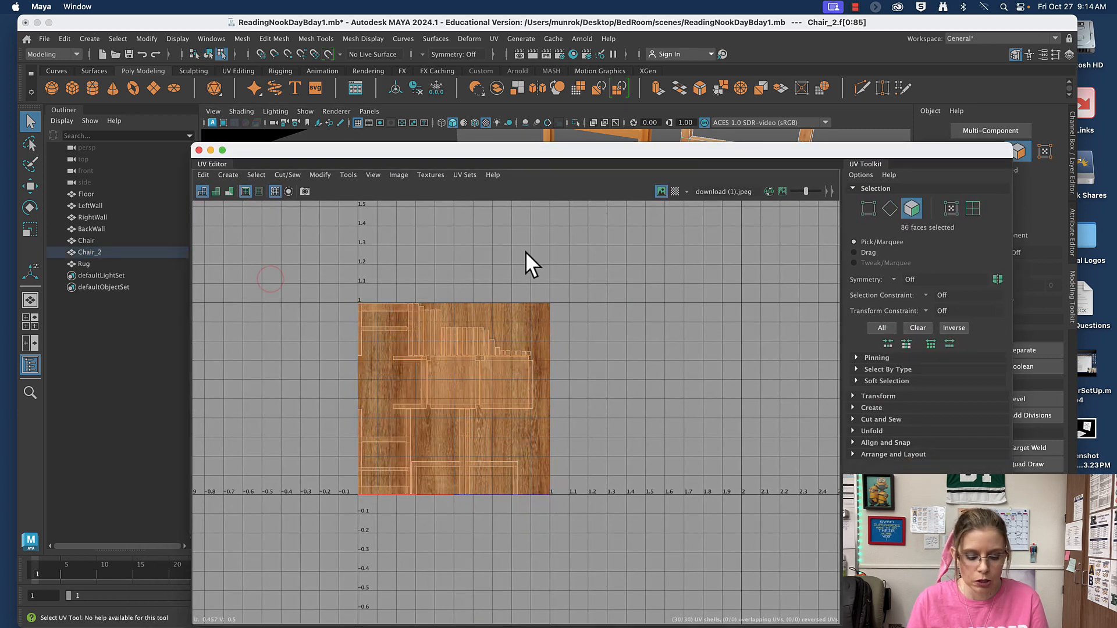
key(r)
drag(539, 169, 638, 302)
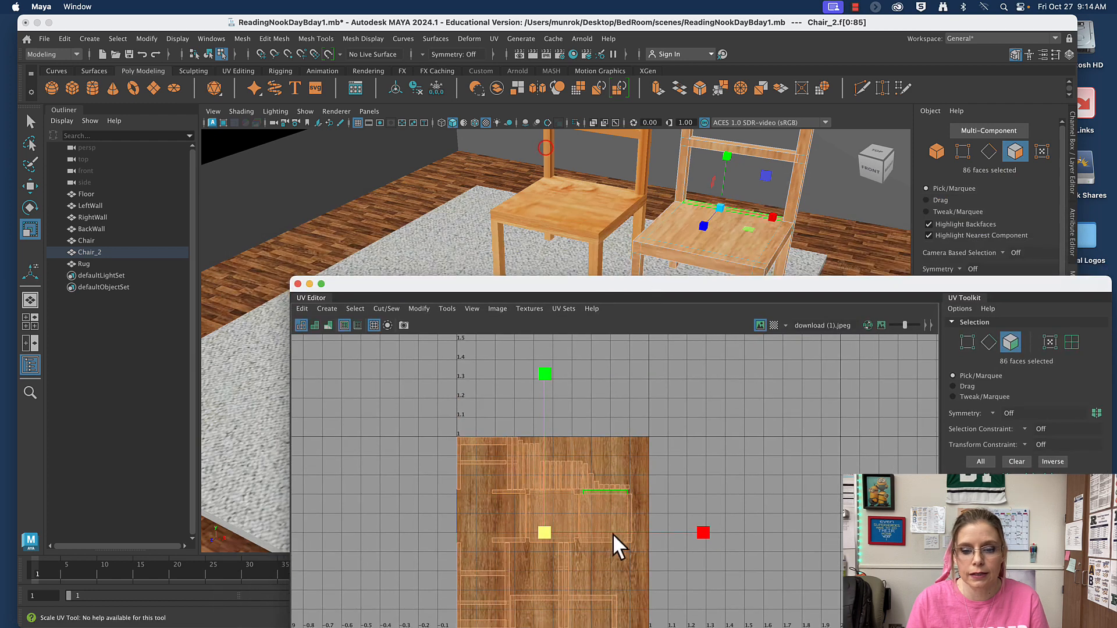
drag(544, 532, 636, 561)
click(751, 445)
- Select the top and edge faces of Chair_2's seat and scale their UVs up uniformly to about double their size
click(647, 493)
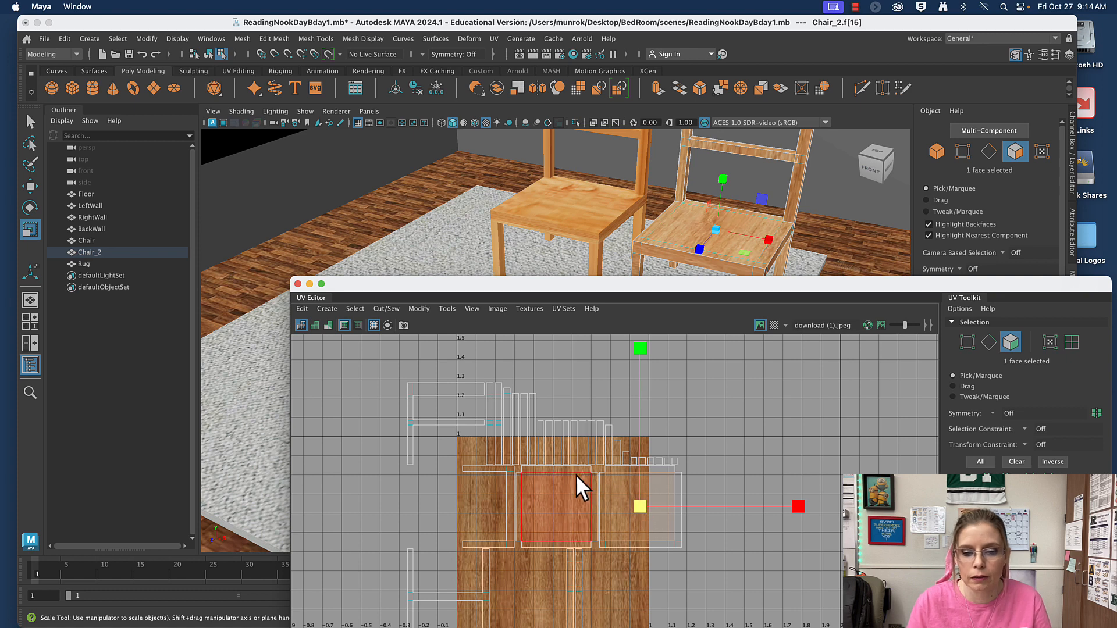
right_drag(786, 229, 788, 254)
click(786, 229)
shift+click(756, 215)
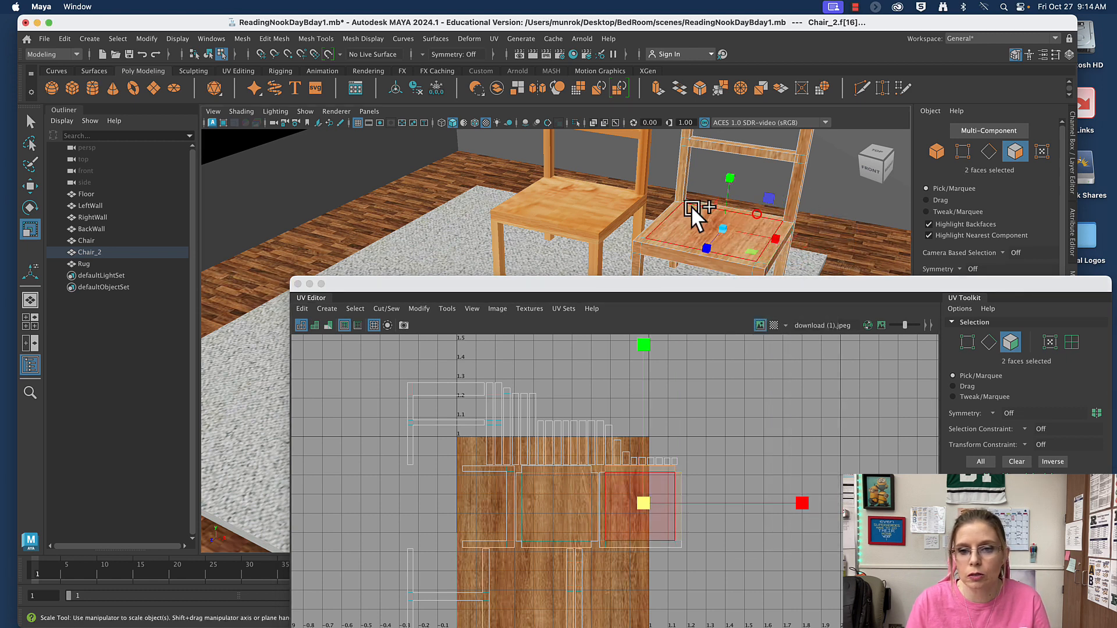
shift+click(669, 210)
shift+click(640, 239)
shift+click(658, 240)
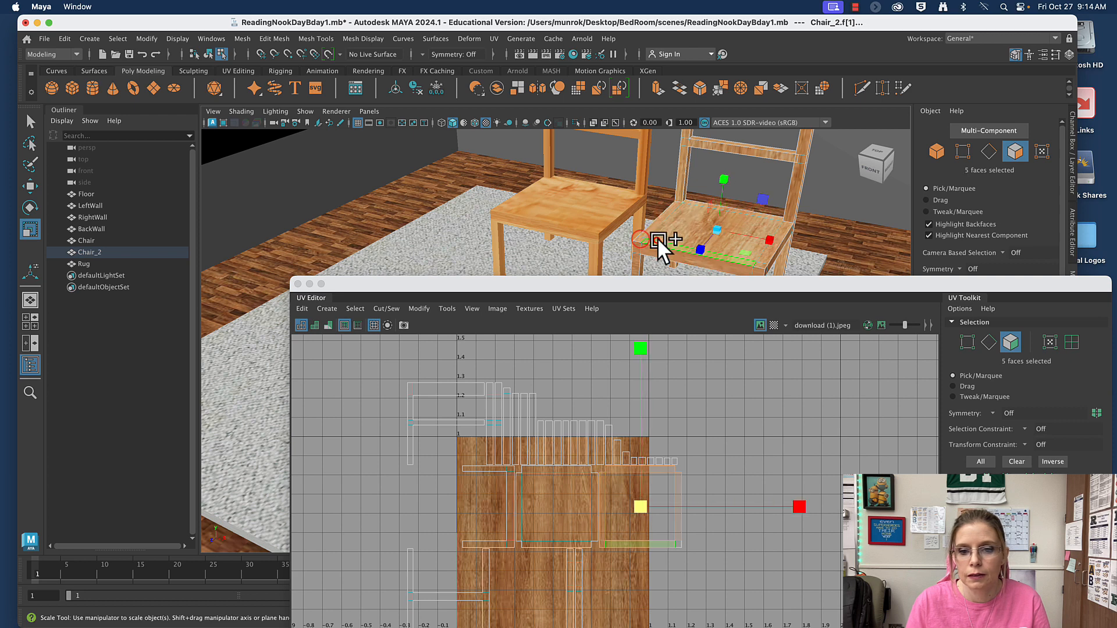
shift+click(669, 232)
shift+click(761, 265)
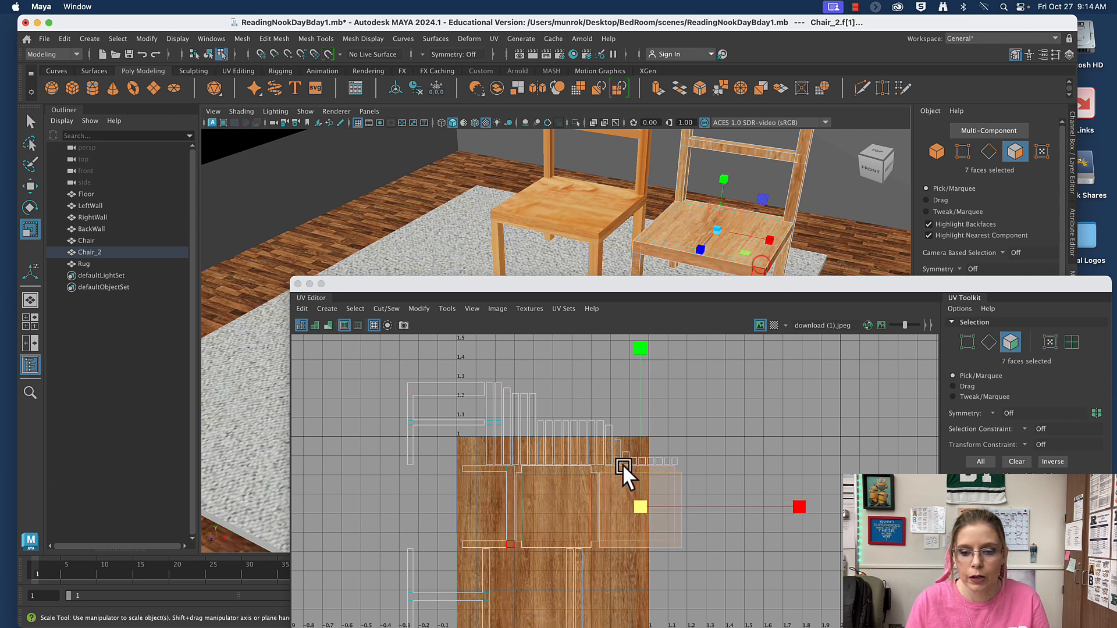
drag(641, 511, 818, 575)
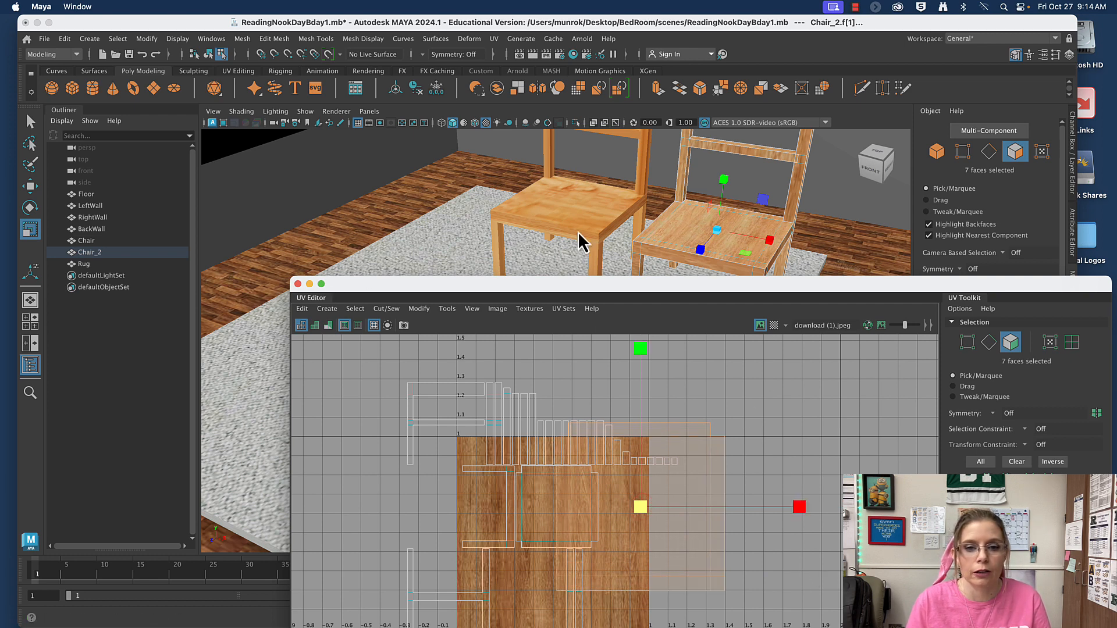
- Select Chair as an object to view its UV layout, close the UV Editor, and frame the floor to review the whole room
right_click(608, 203)
click(622, 197)
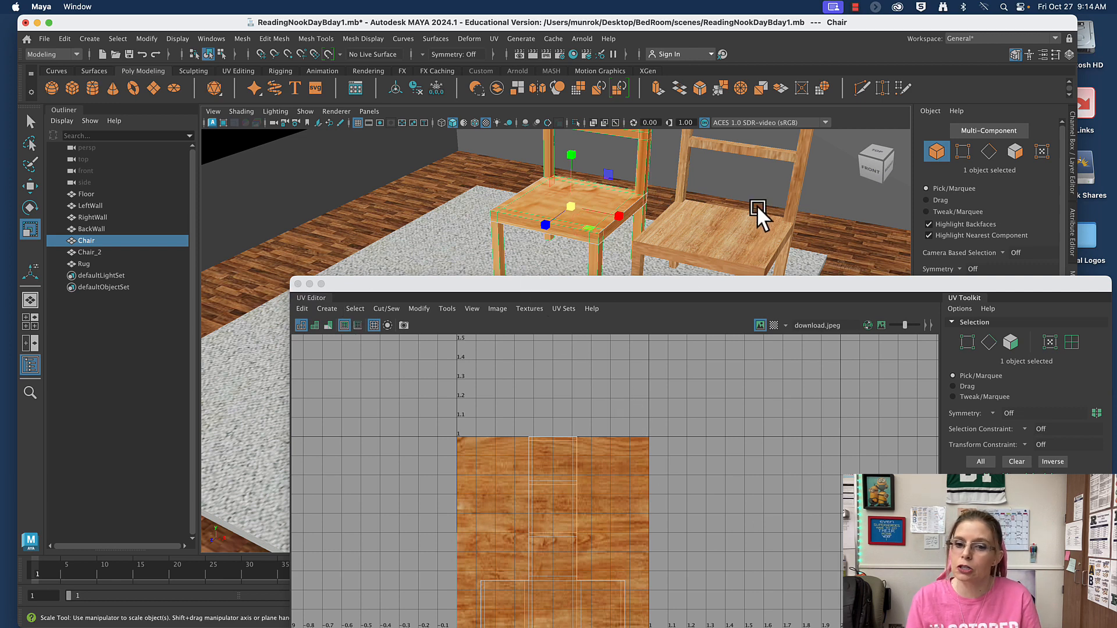
click(298, 284)
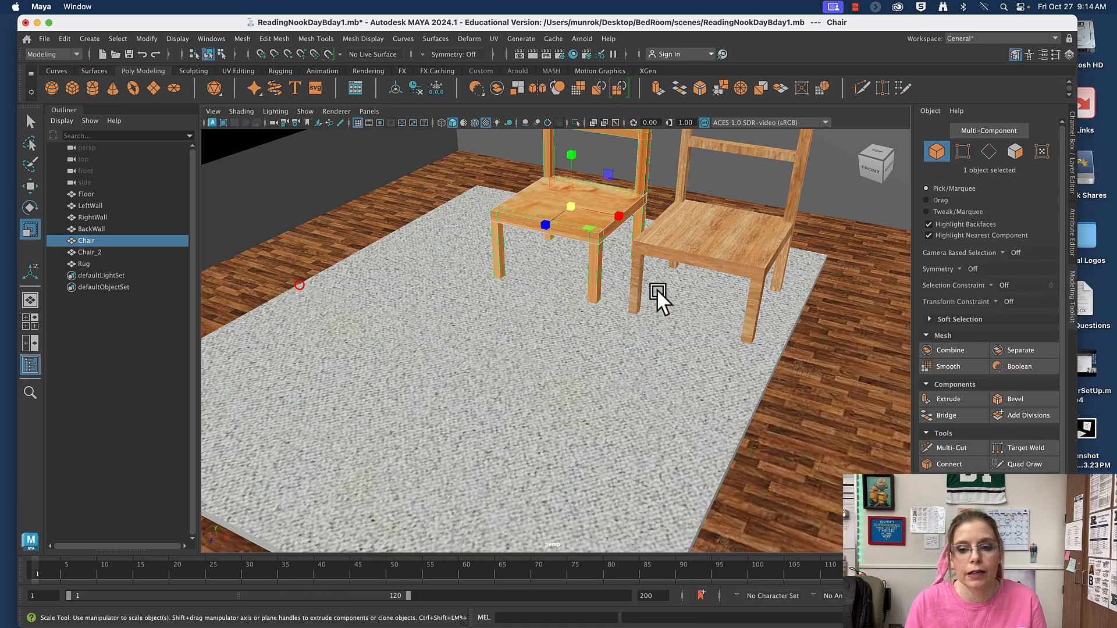
click(823, 412)
key(f)
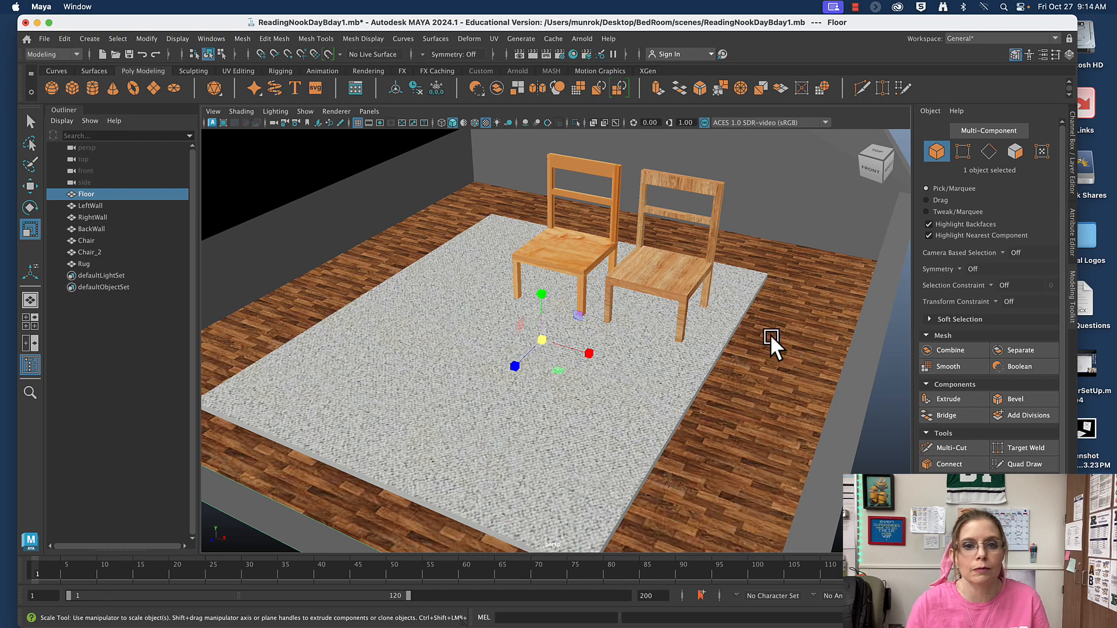
- Minimise Maya and check the sourceimages folders of the Bear Model and BedRoom projects in Finder, dismissing each window when done
click(37, 23)
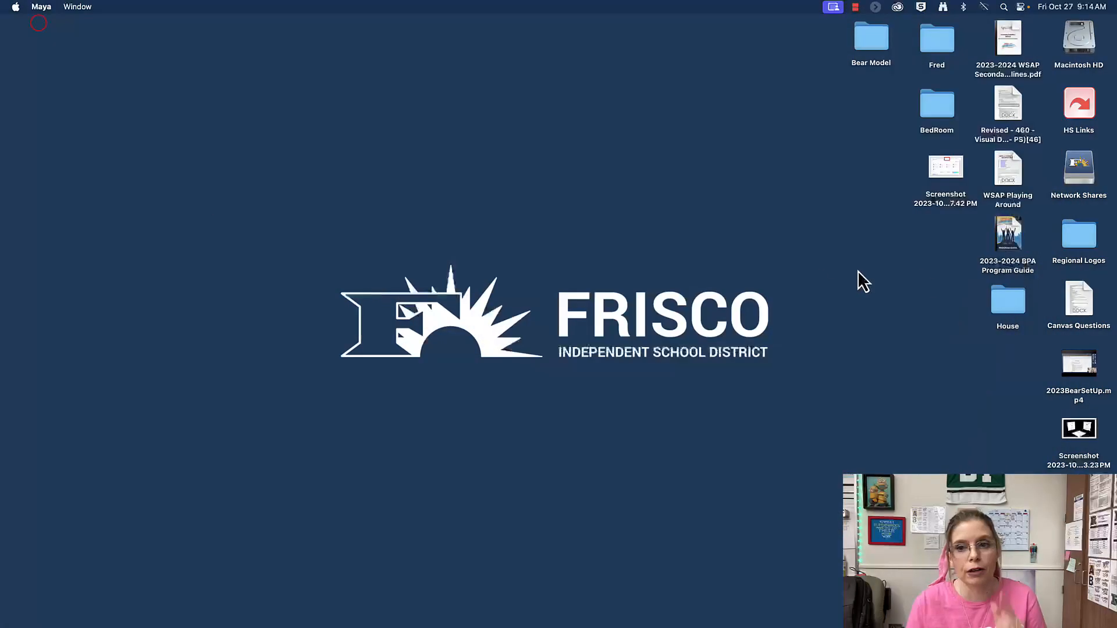
double_click(862, 38)
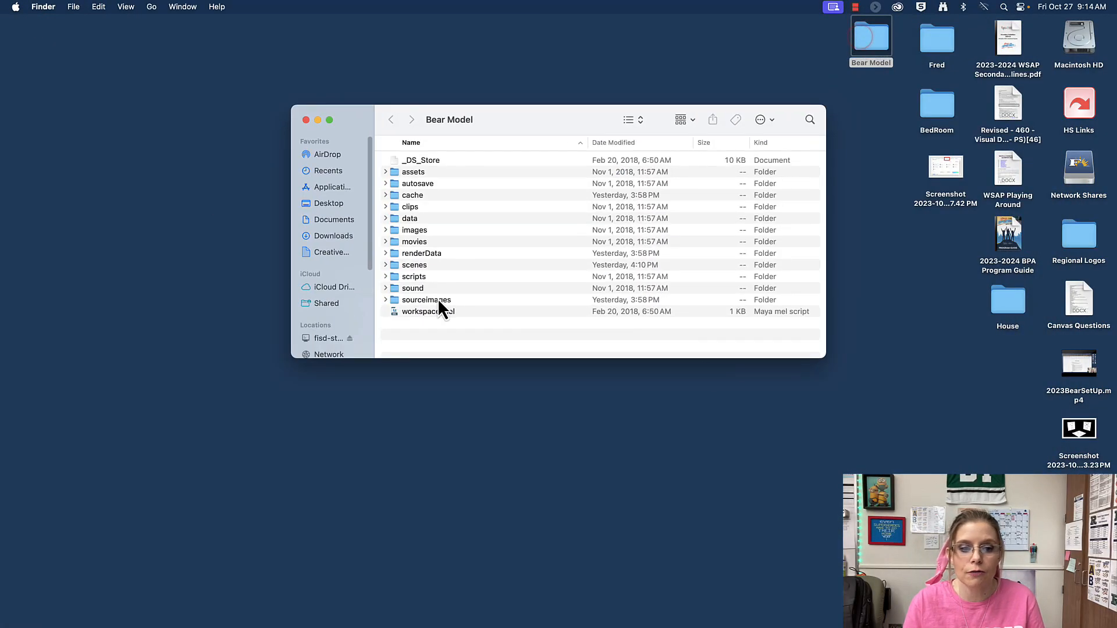
click(422, 300)
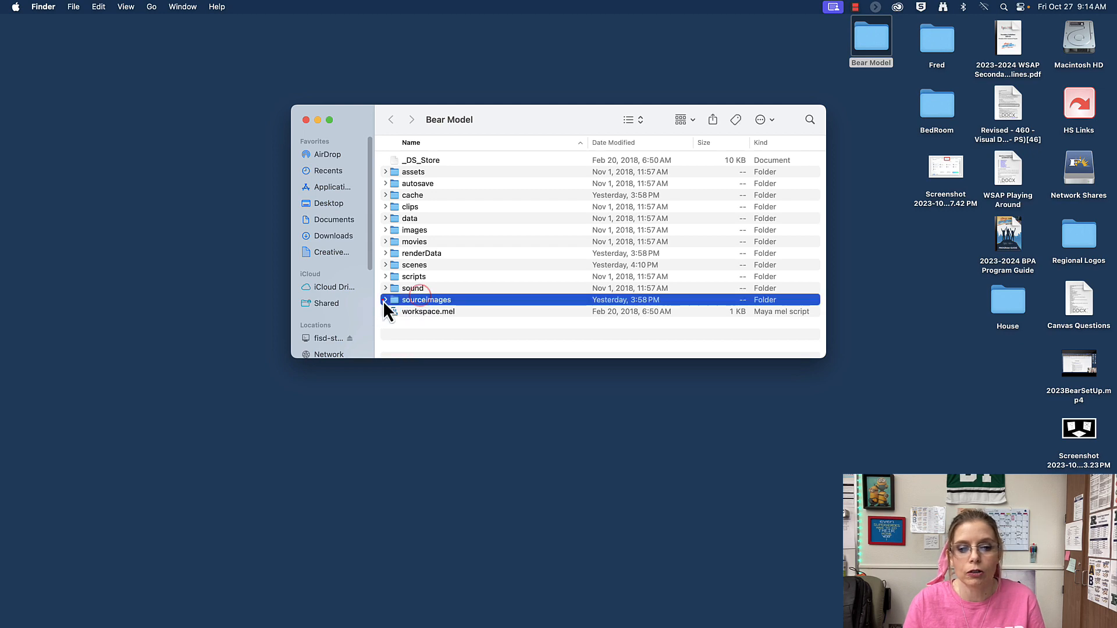
click(385, 299)
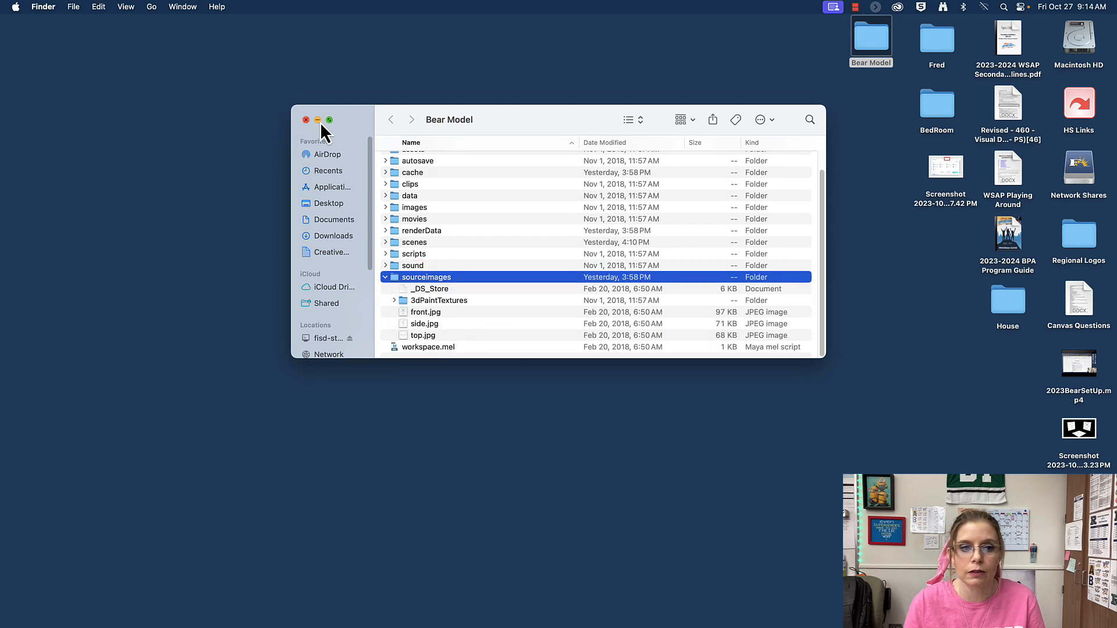
click(318, 120)
double_click(950, 108)
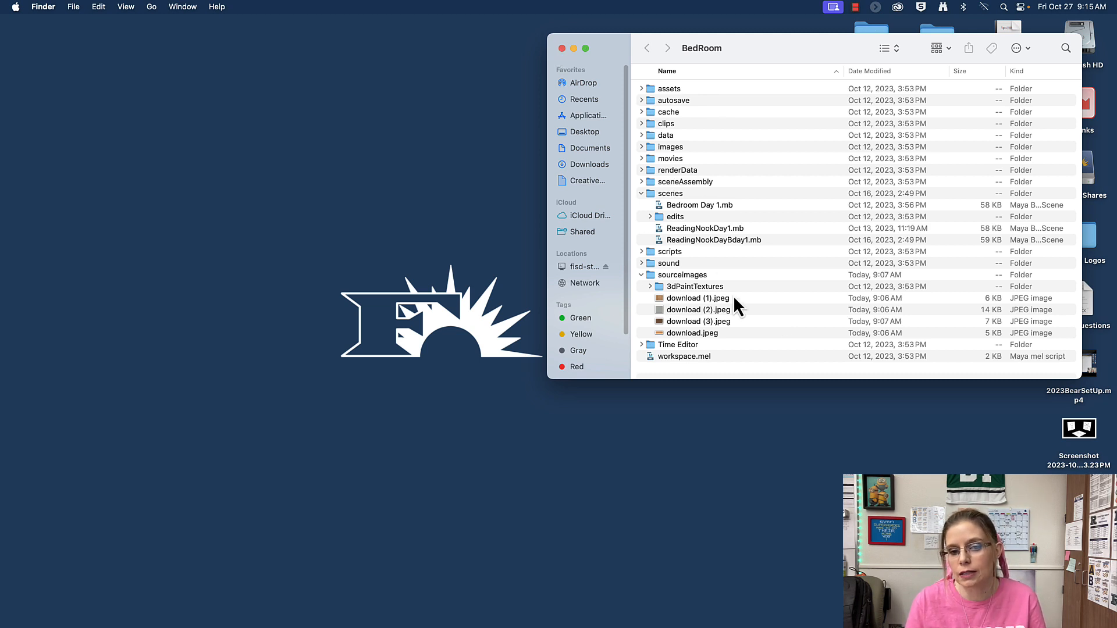
click(561, 49)
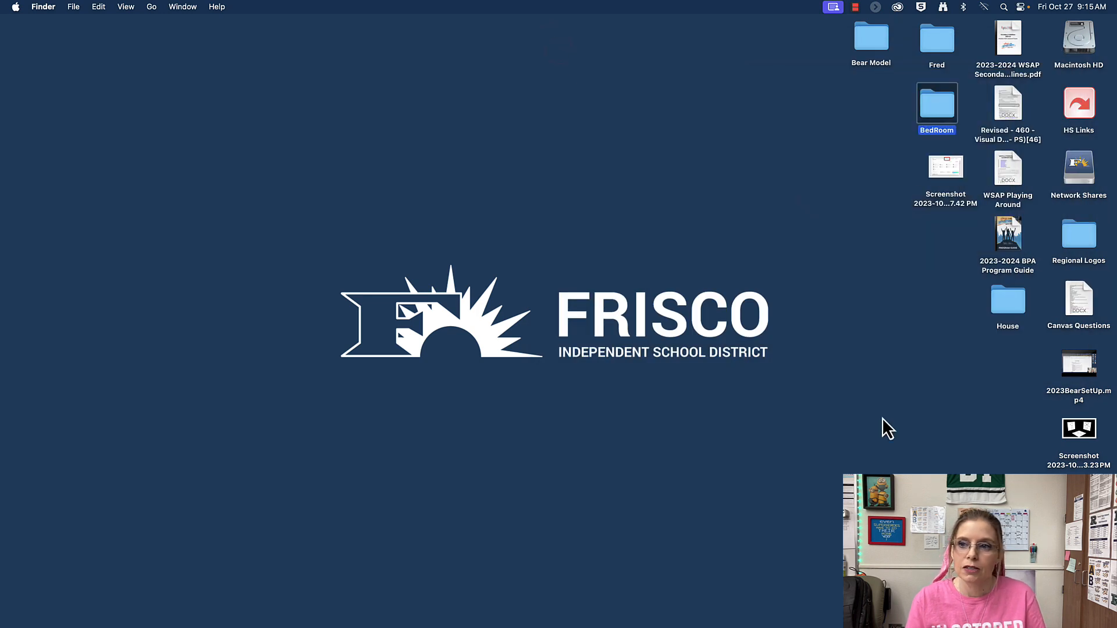